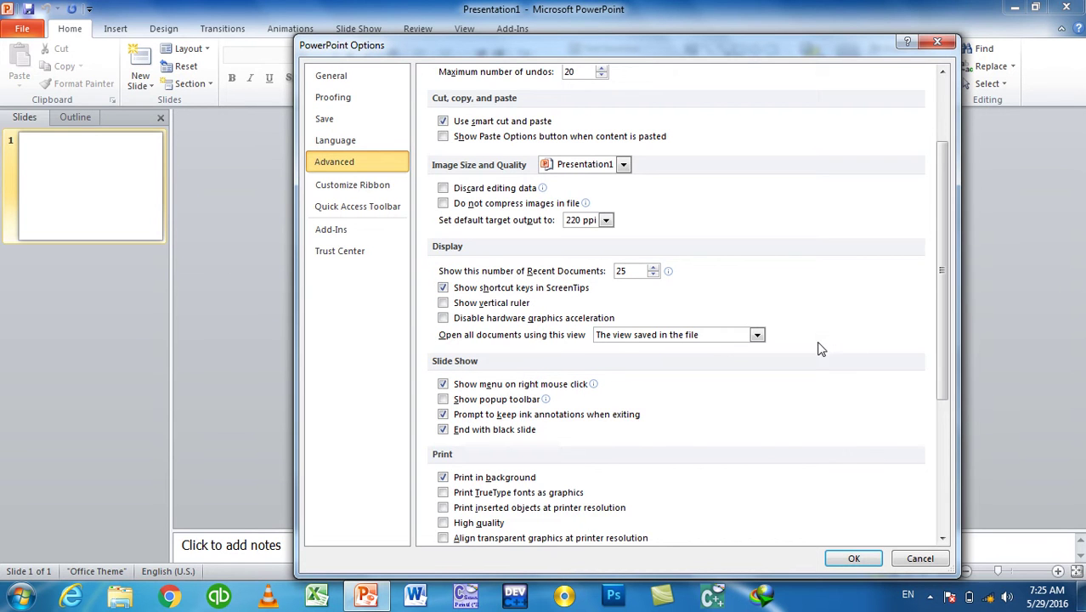
Launch Microsoft Word and shift its restored window so it overlaps only part of the PowerPoint Options dialog
scroll(833, 352, "down", 1)
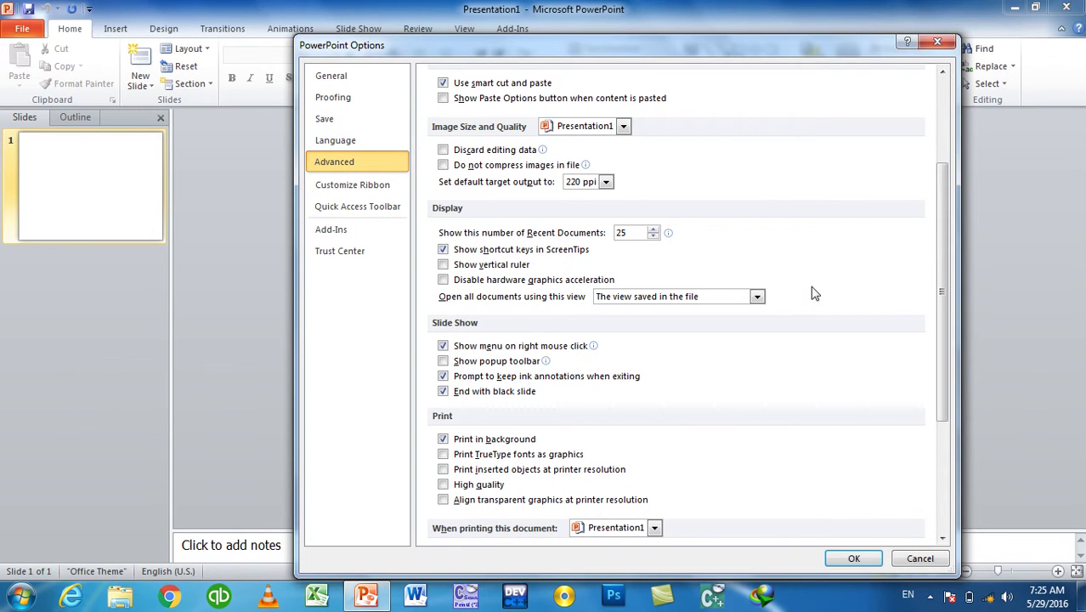
key("super+r")
type("winword")
key("Return")
left_click_drag(734, 17, 790, 119)
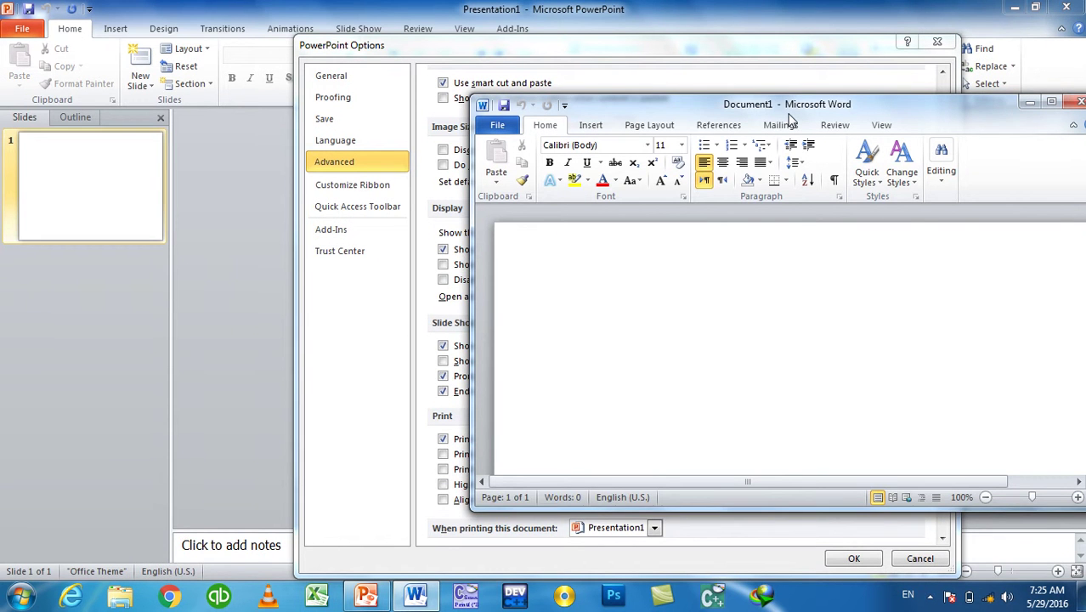
Launch Microsoft Excel, move its window down over the other windows, and bring the blank Word document to the front
key("super+r")
type("Excel")
key("Return")
left_click_drag(492, 9, 476, 129)
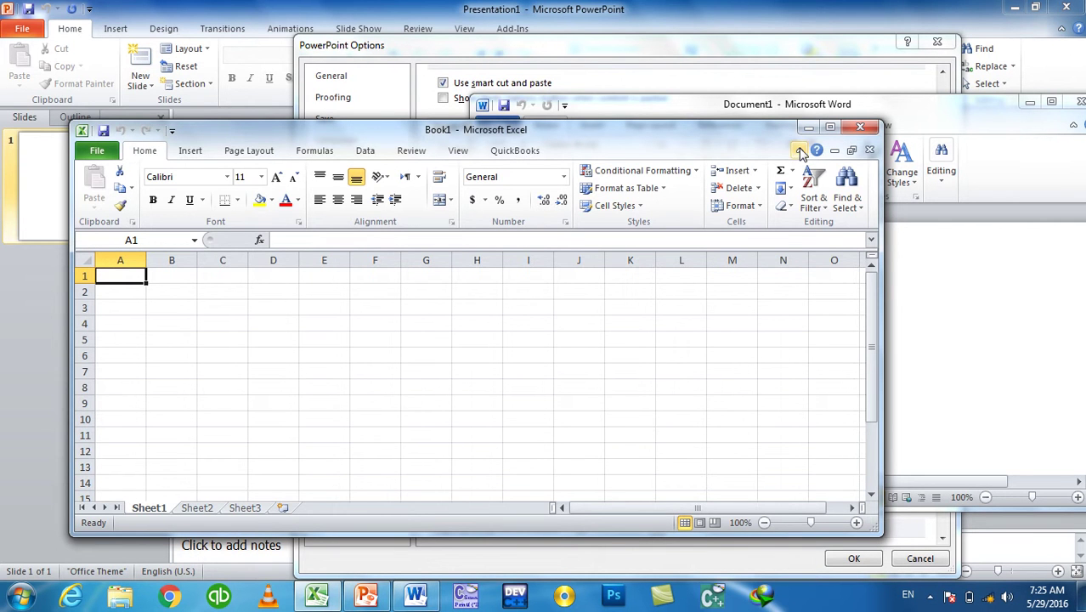
left_click(908, 106)
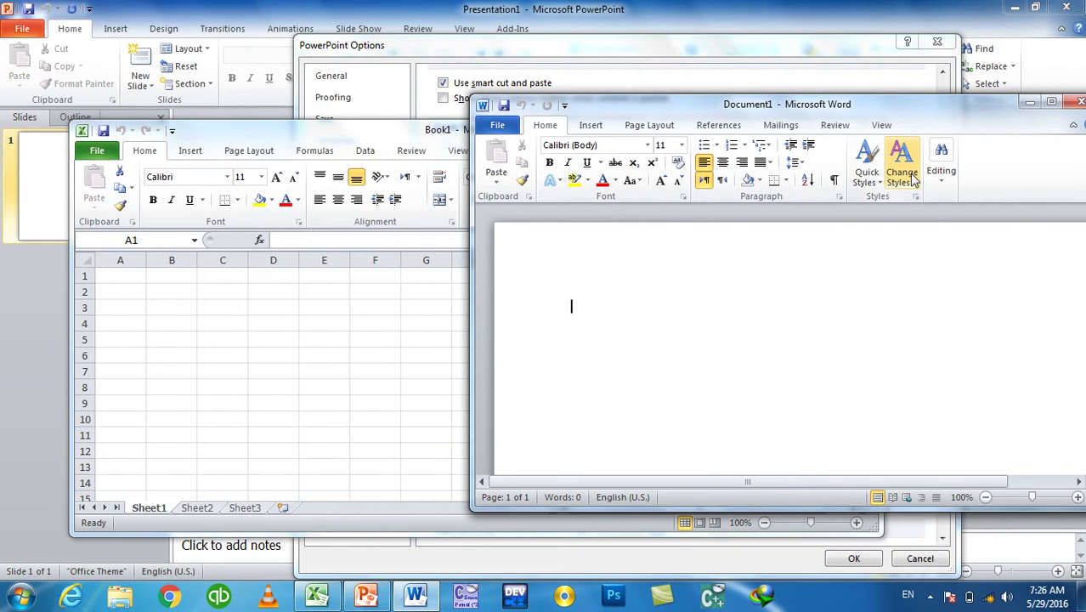
Return to PowerPoint Options, enable "Disable hardware graphics acceleration" in the Display settings, and apply the change
left_click(417, 139)
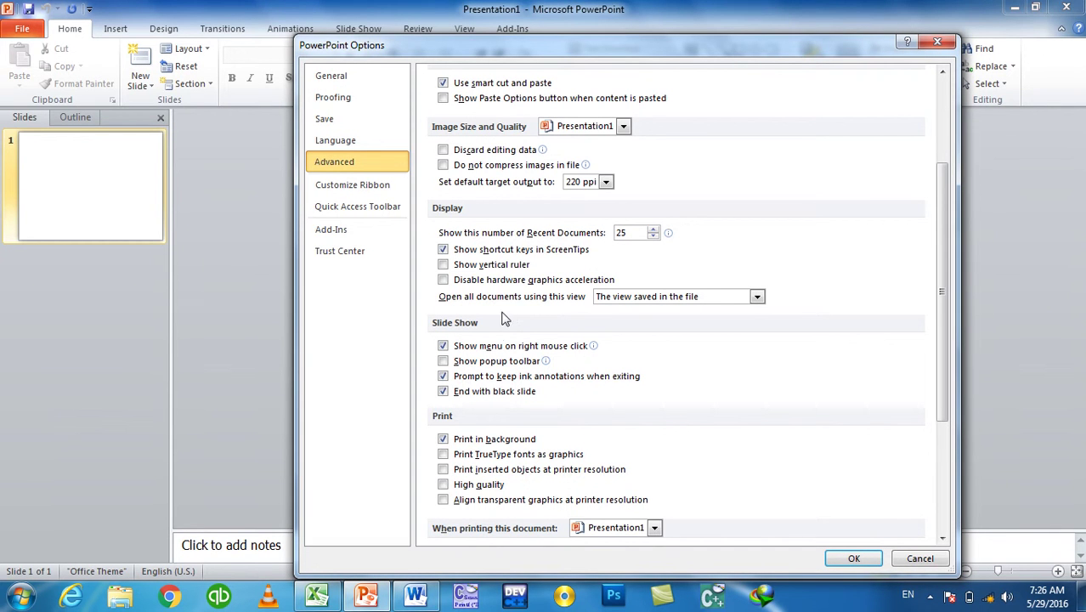
left_click(499, 283)
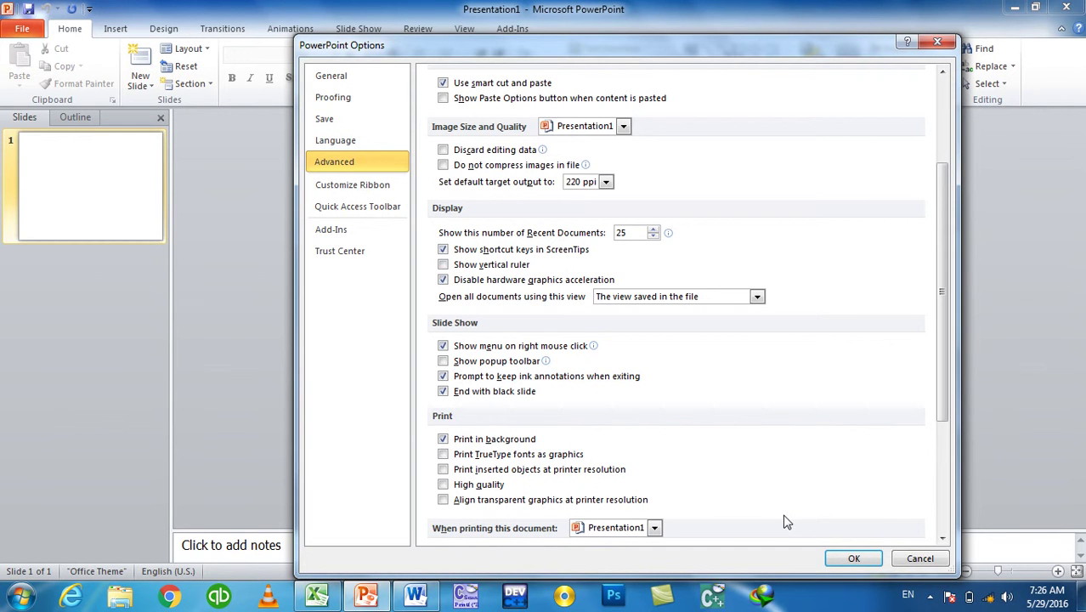
left_click(853, 558)
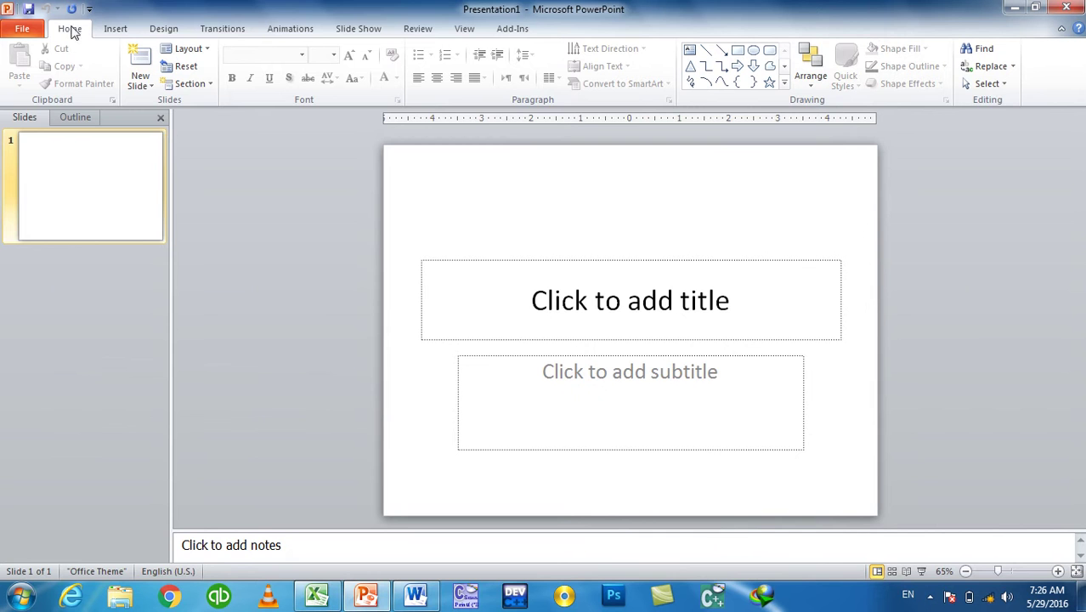
Set PowerPoint's advanced display option for opening all documents to the Slide Sorter view and apply it
left_click(23, 30)
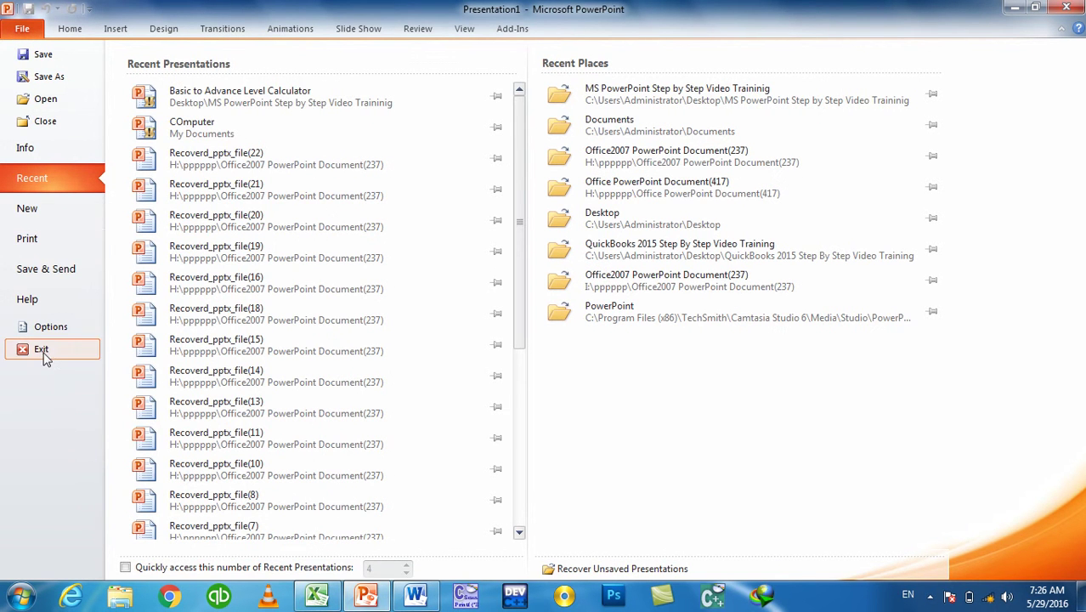
left_click(52, 326)
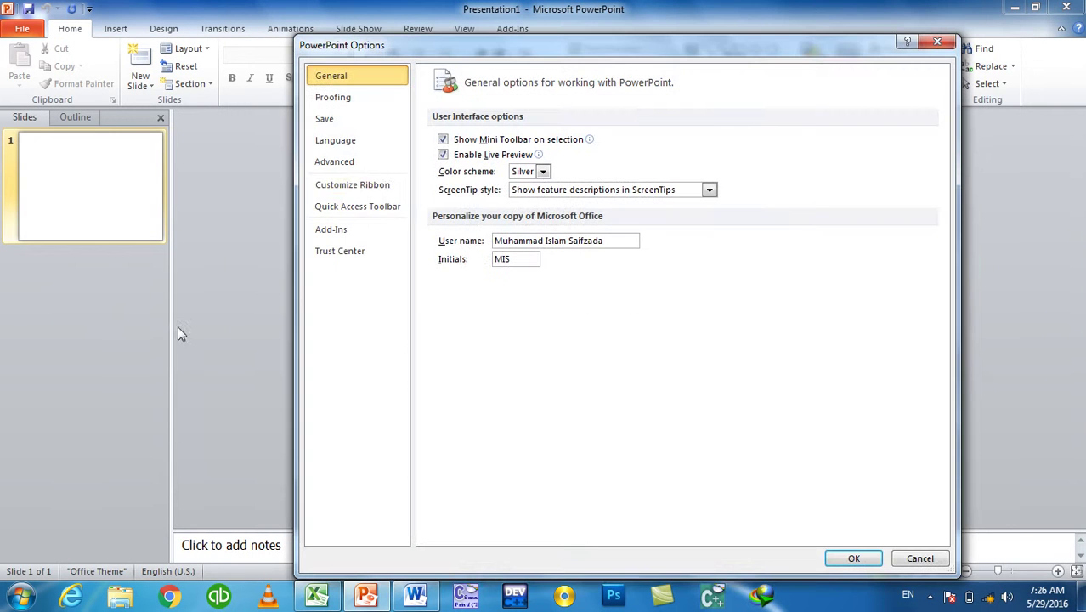
left_click(374, 161)
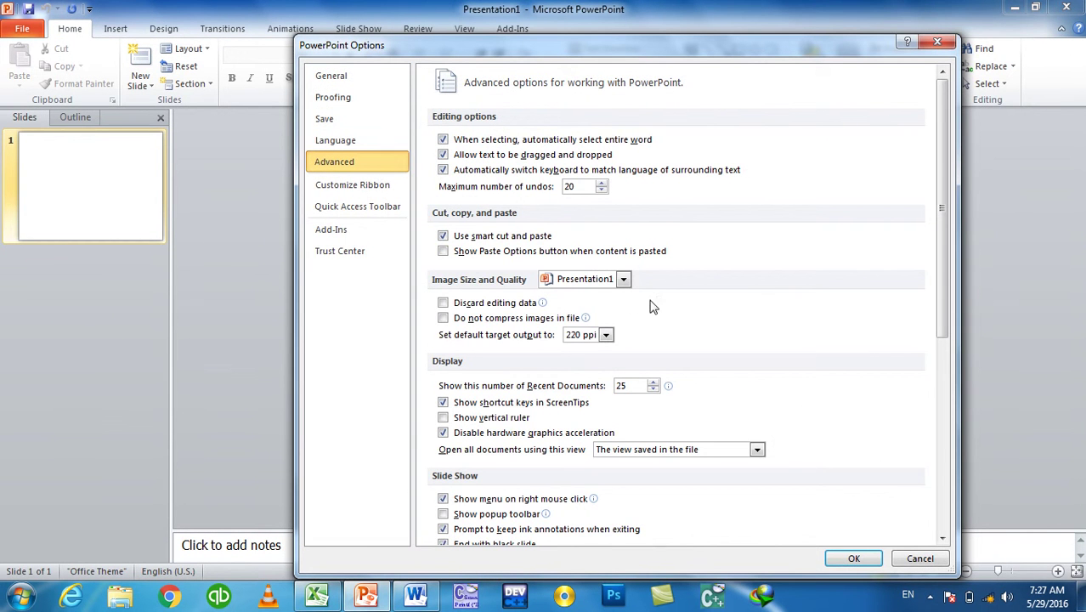
scroll(926, 323, "down", 3)
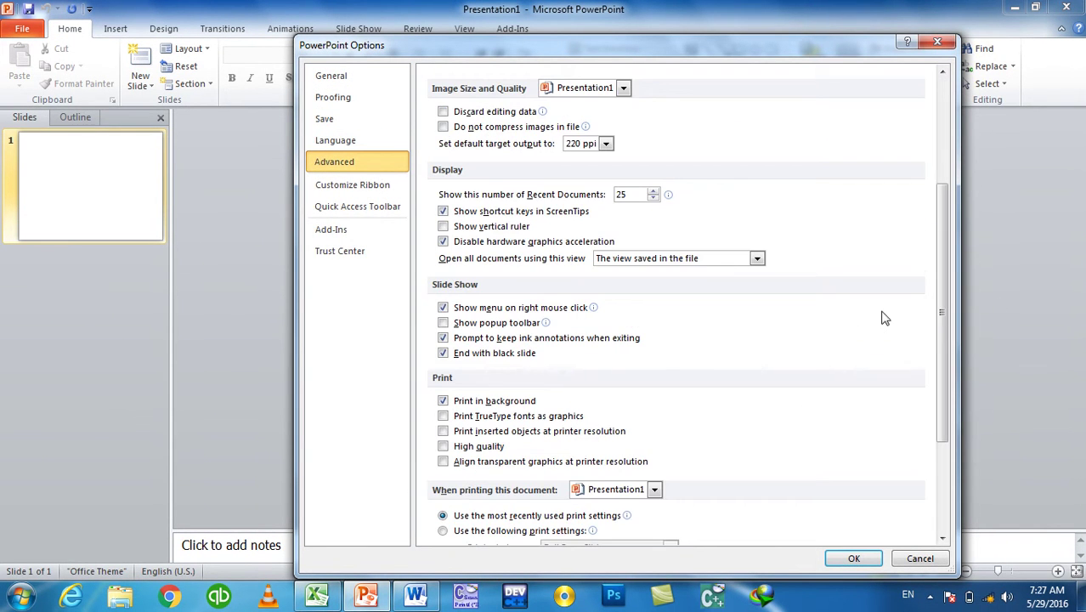
left_click(664, 265)
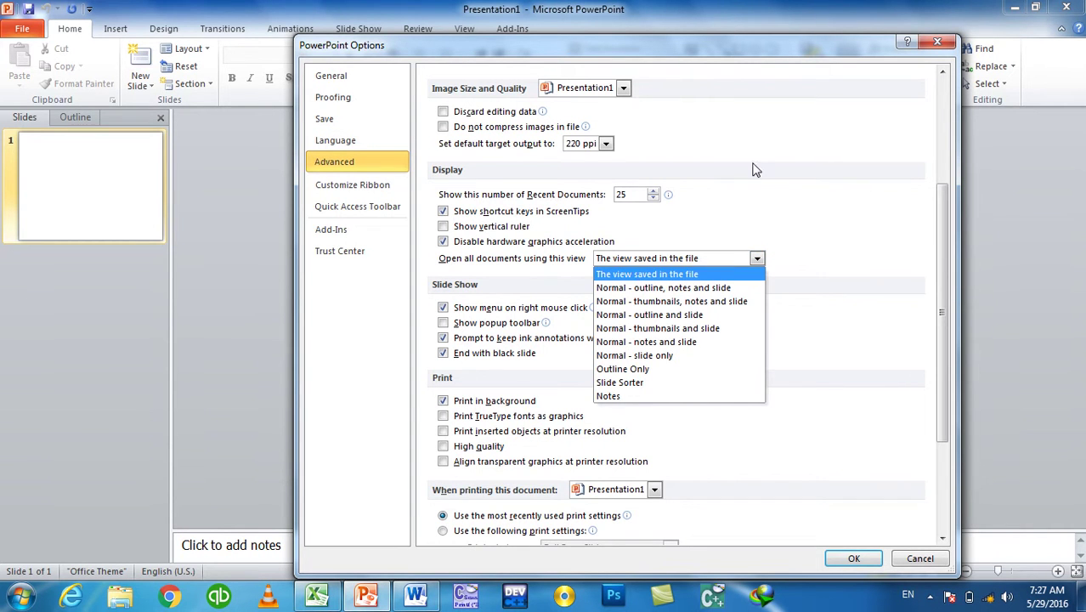
left_click(631, 275)
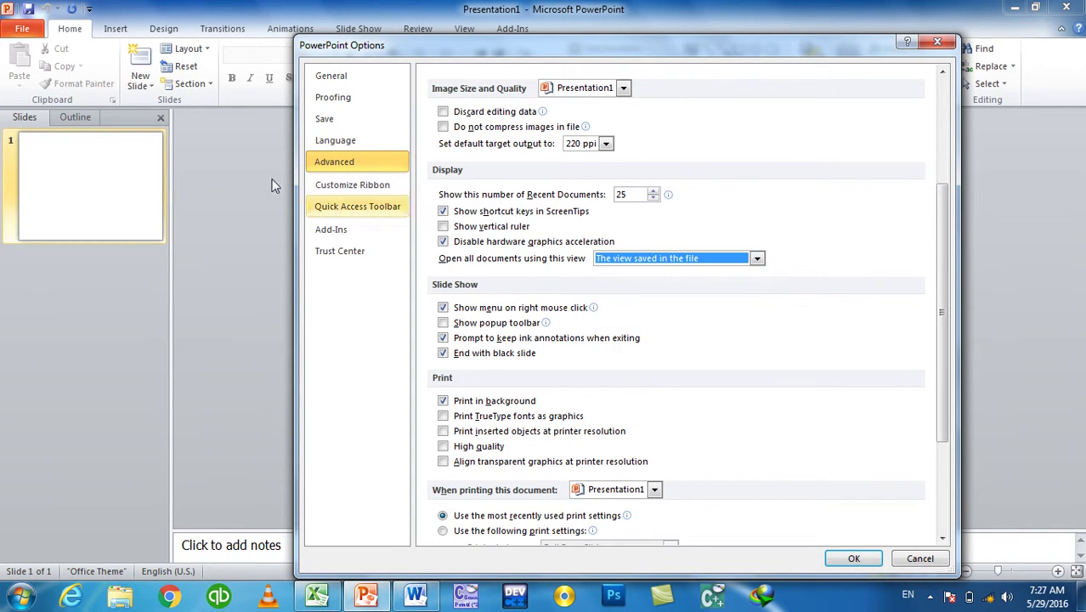
left_click(706, 261)
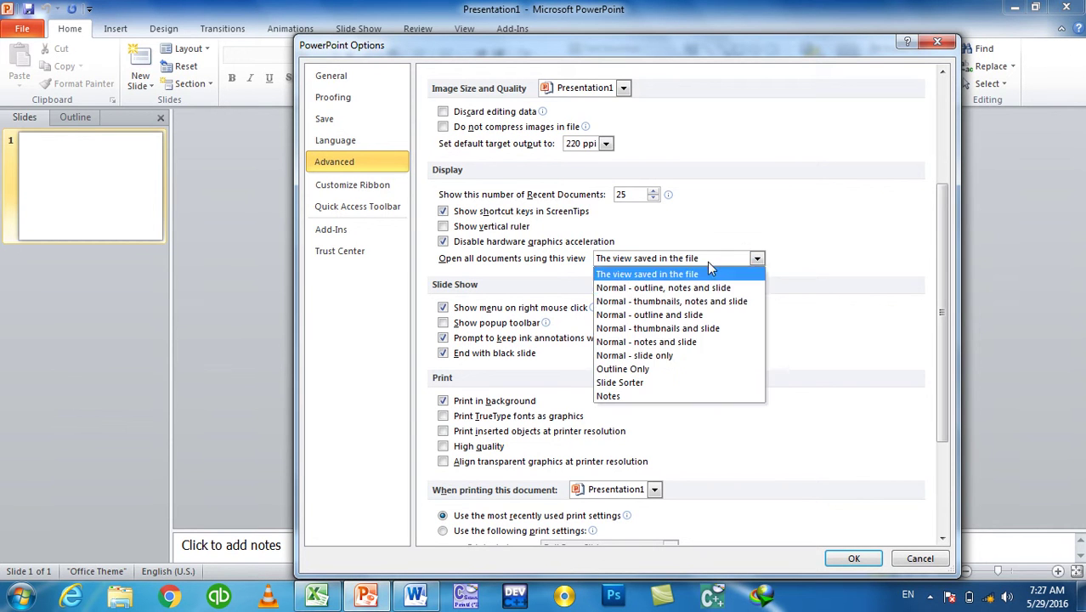
left_click(656, 384)
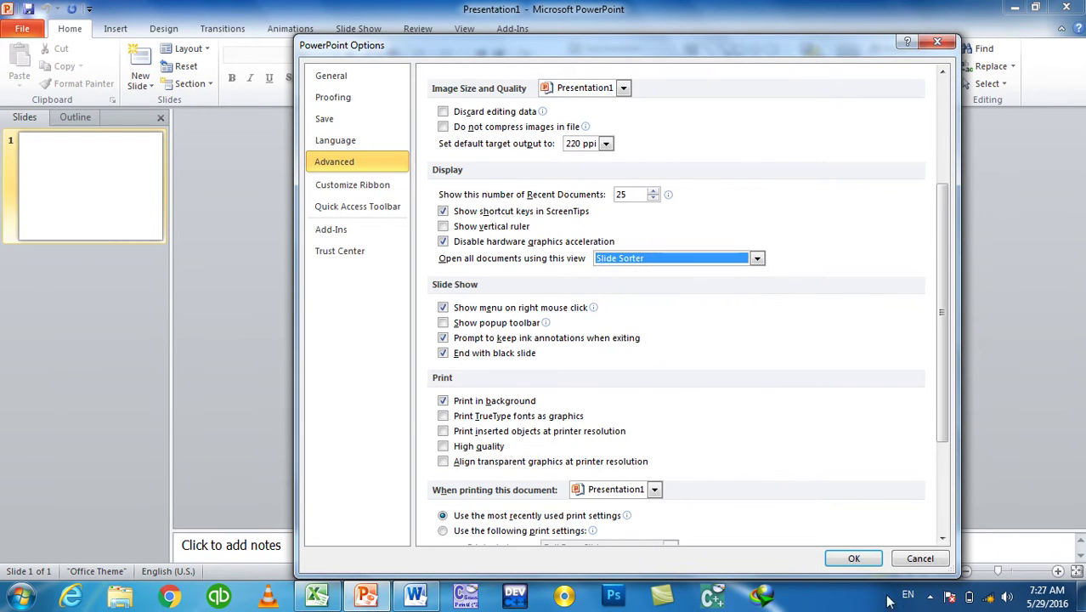
left_click(846, 557)
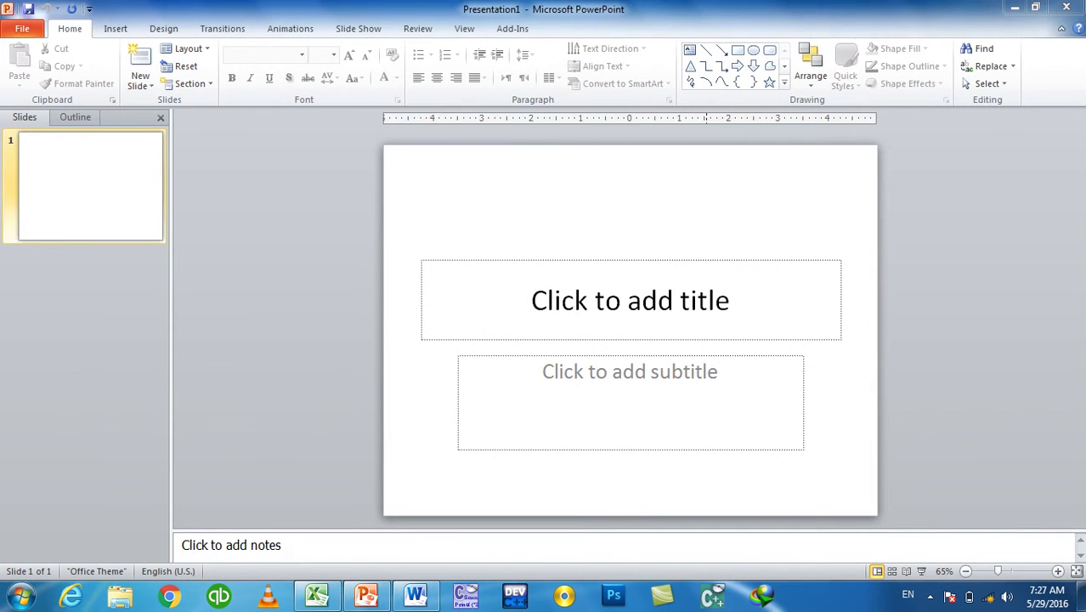
Minimize the blank presentation and close the Excel workbook and Word document windows
left_click(1013, 7)
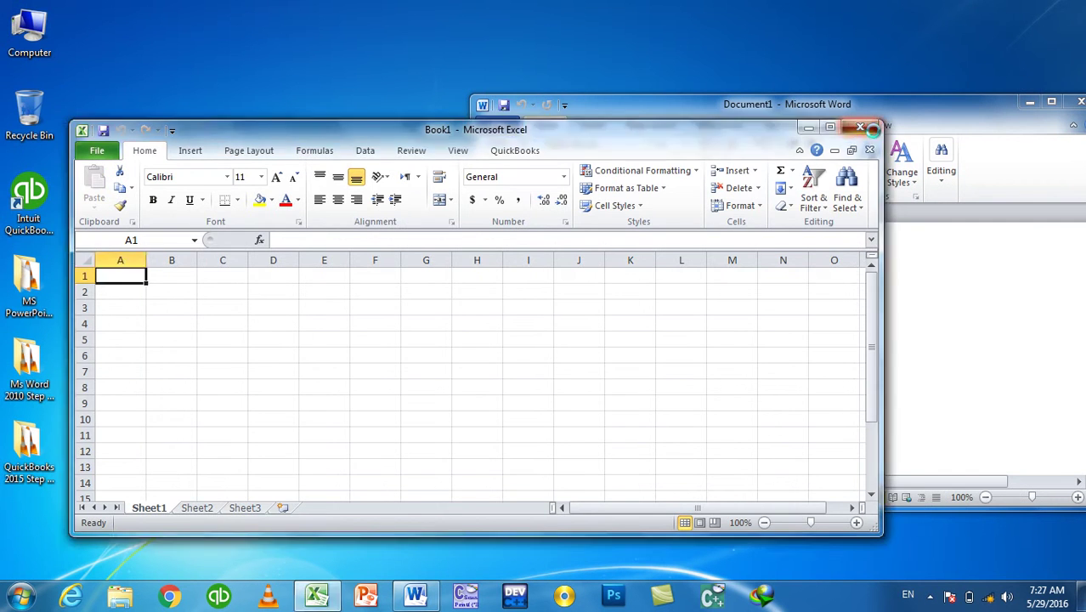
left_click(859, 127)
left_click(1079, 101)
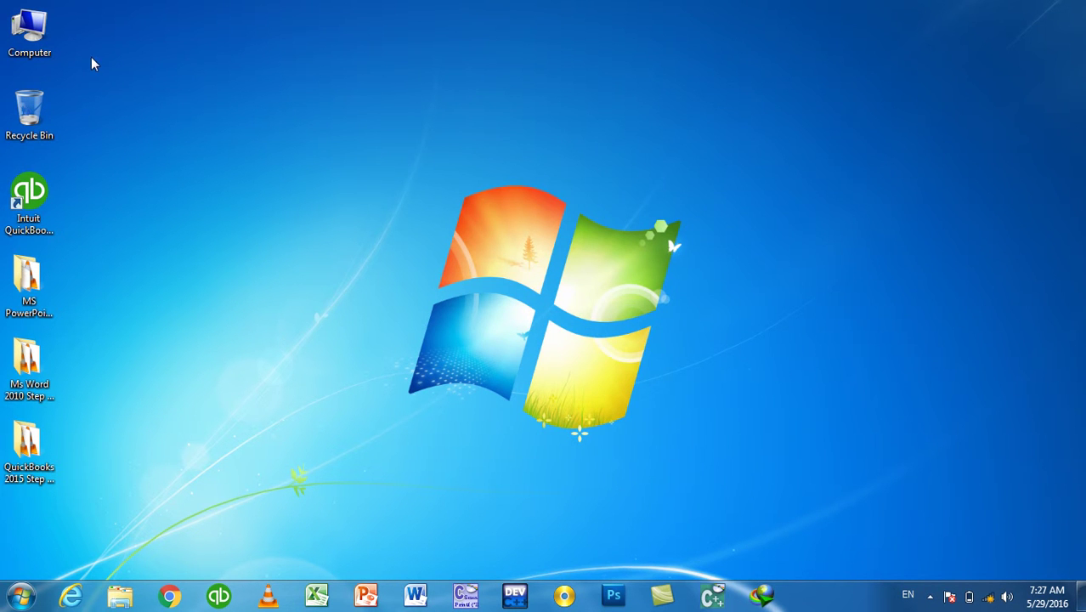
Open the Accounting Mechanism presentation from the Office PowerPoint Document(417) folder inside pppppp on the H: drive
double_click(30, 32)
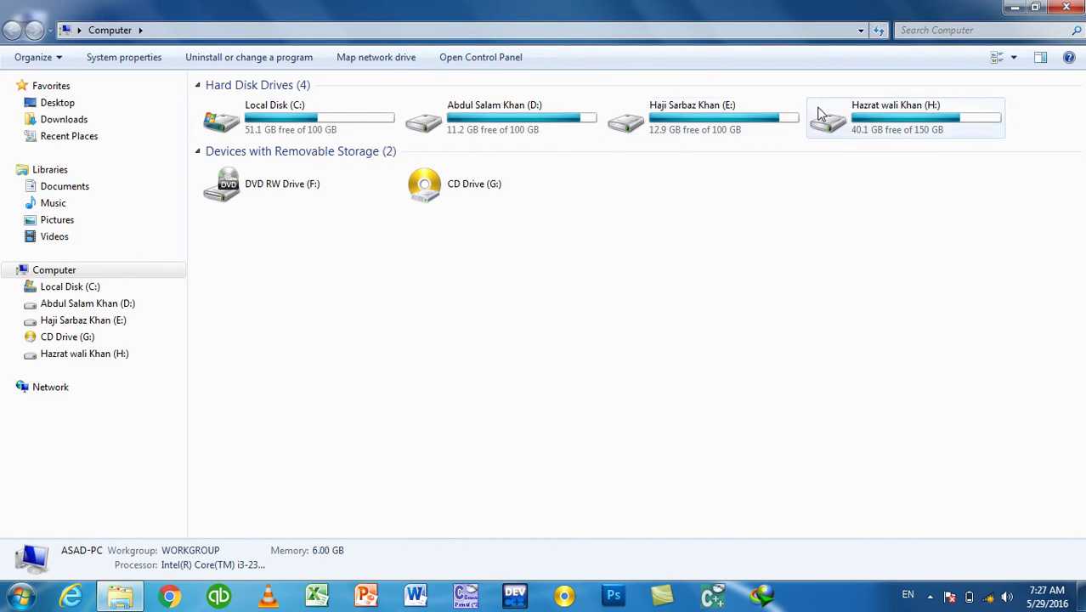
double_click(821, 114)
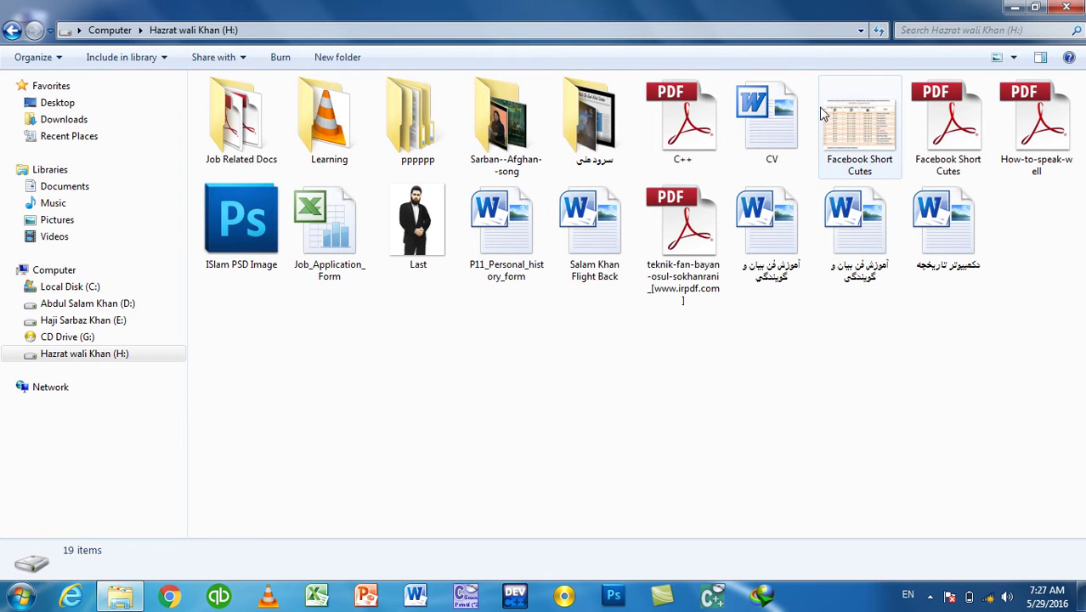
double_click(393, 114)
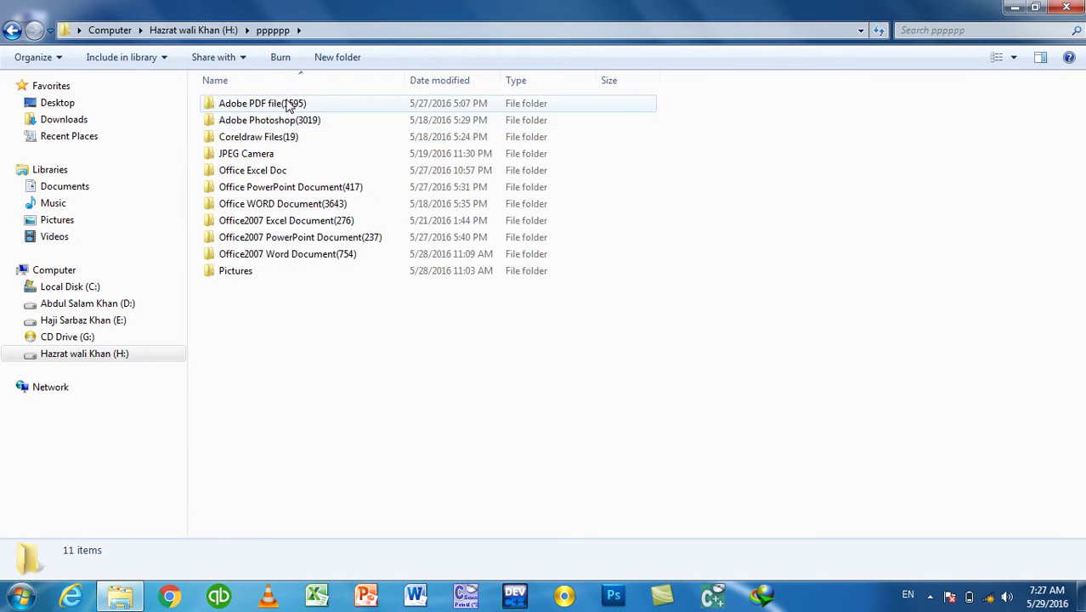
double_click(280, 187)
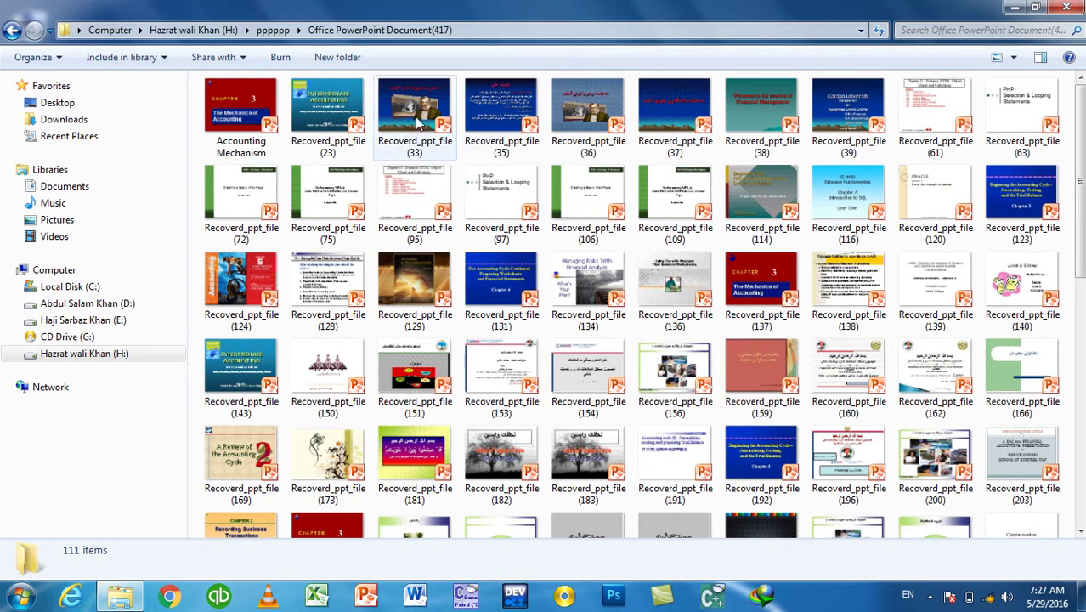
double_click(252, 115)
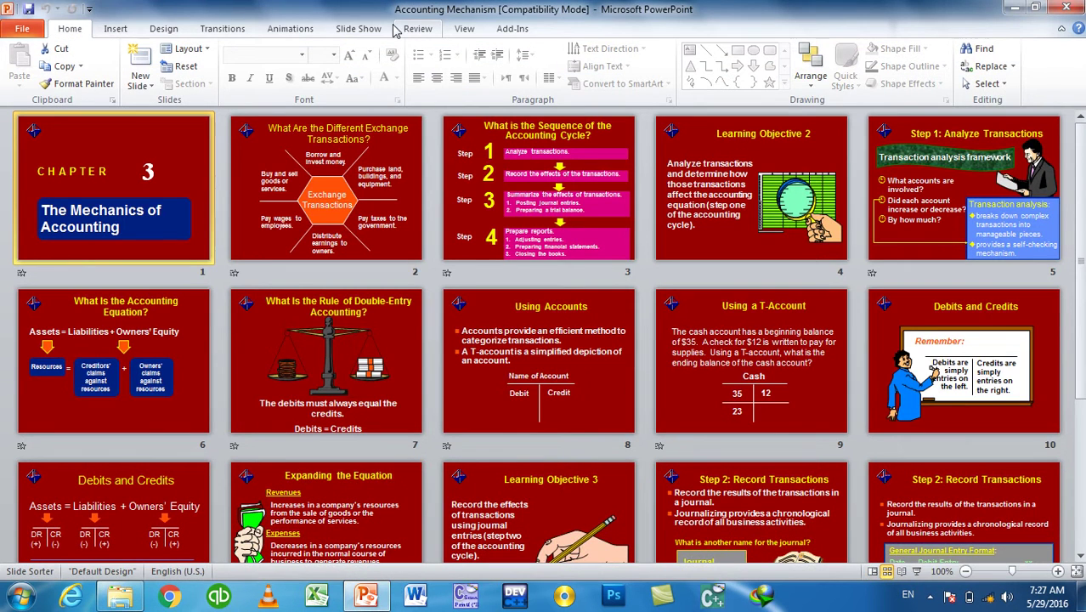
Set the view for opening all documents to Outline Only, then close and reopen the Accounting Mechanism presentation
left_click(23, 31)
left_click(50, 327)
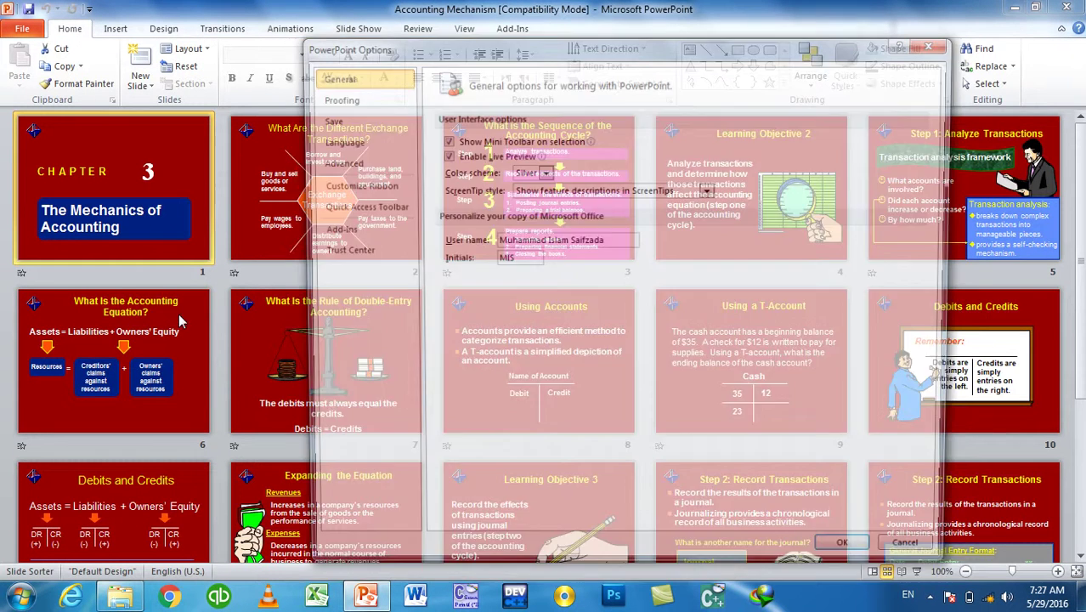
left_click(348, 163)
scroll(689, 357, "down", 2)
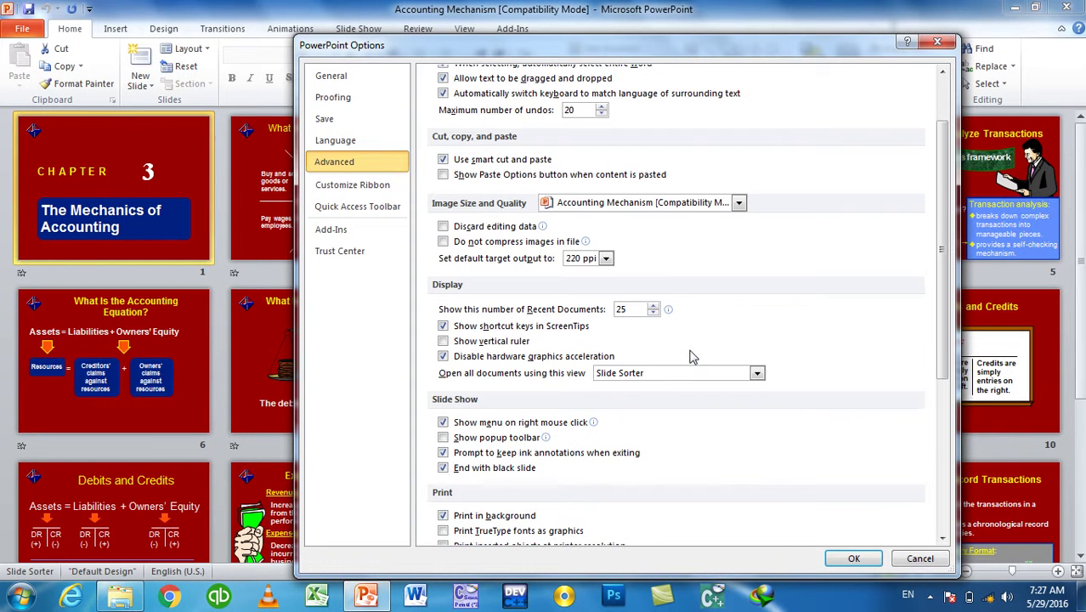
left_click(651, 373)
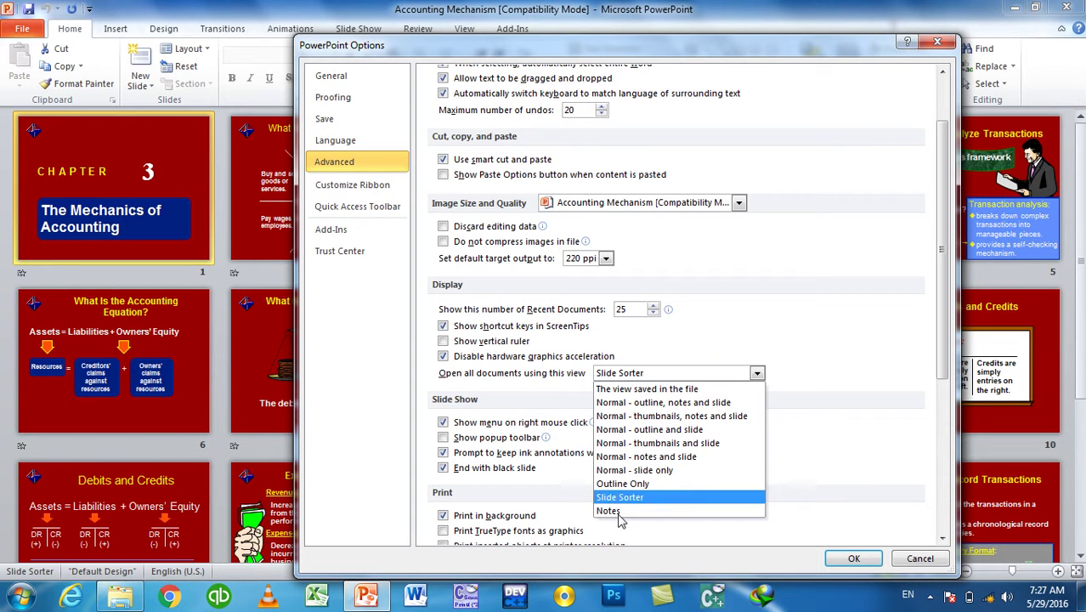
left_click(627, 485)
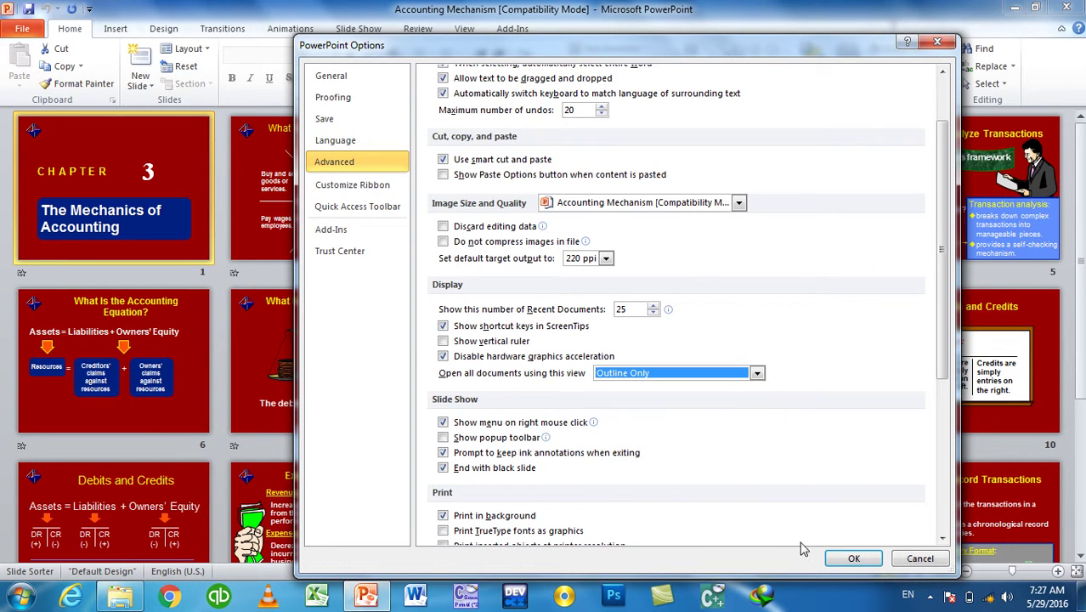
left_click(854, 559)
left_click(1075, 6)
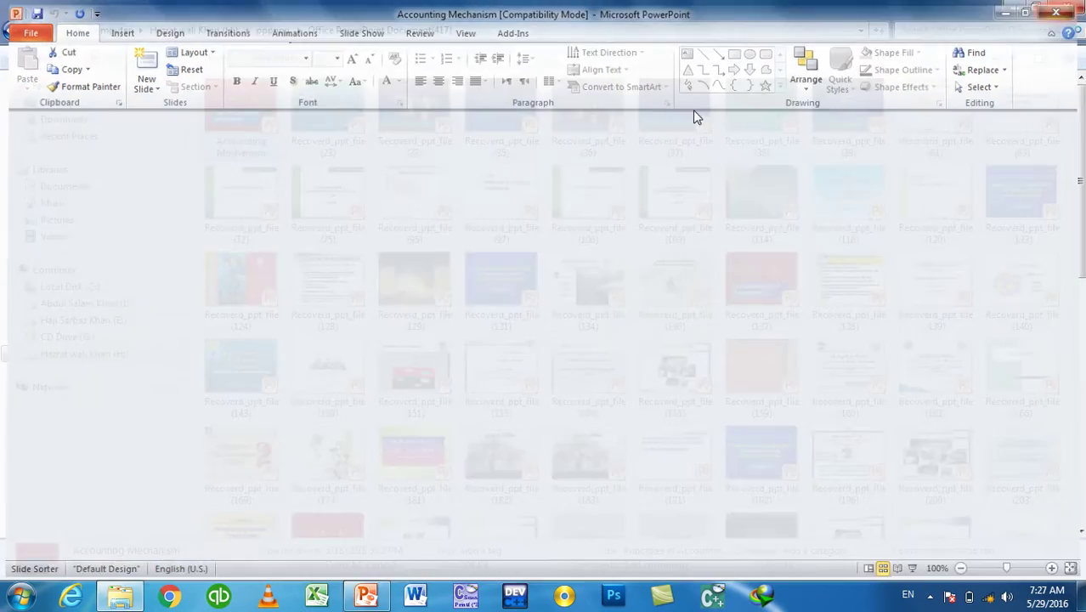
double_click(255, 115)
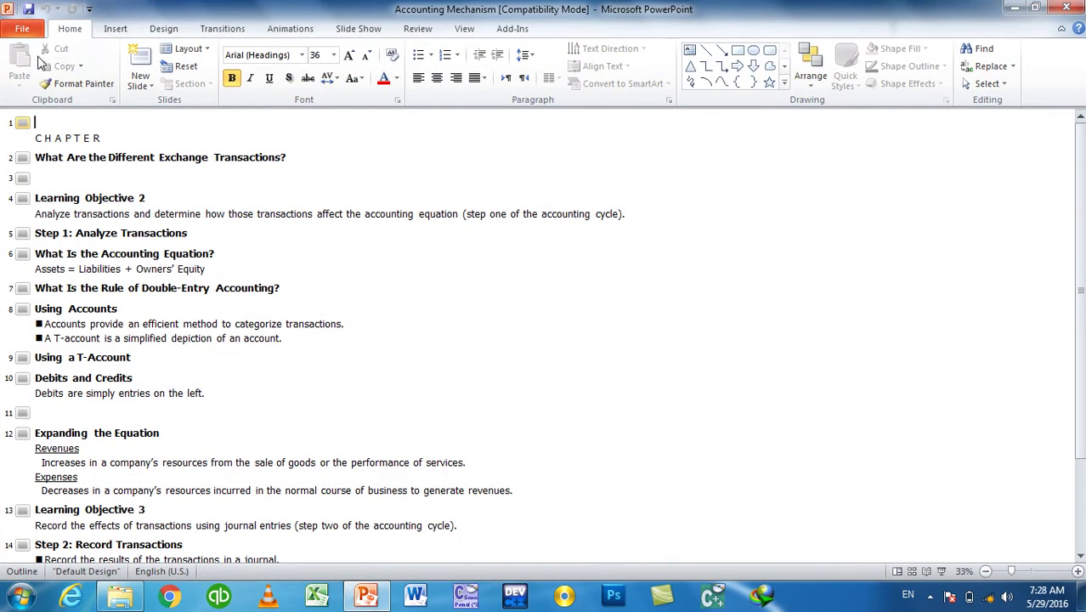
Set the view for opening all documents to "The view saved in the file", then close and reopen the Accounting Mechanism presentation
left_click(25, 29)
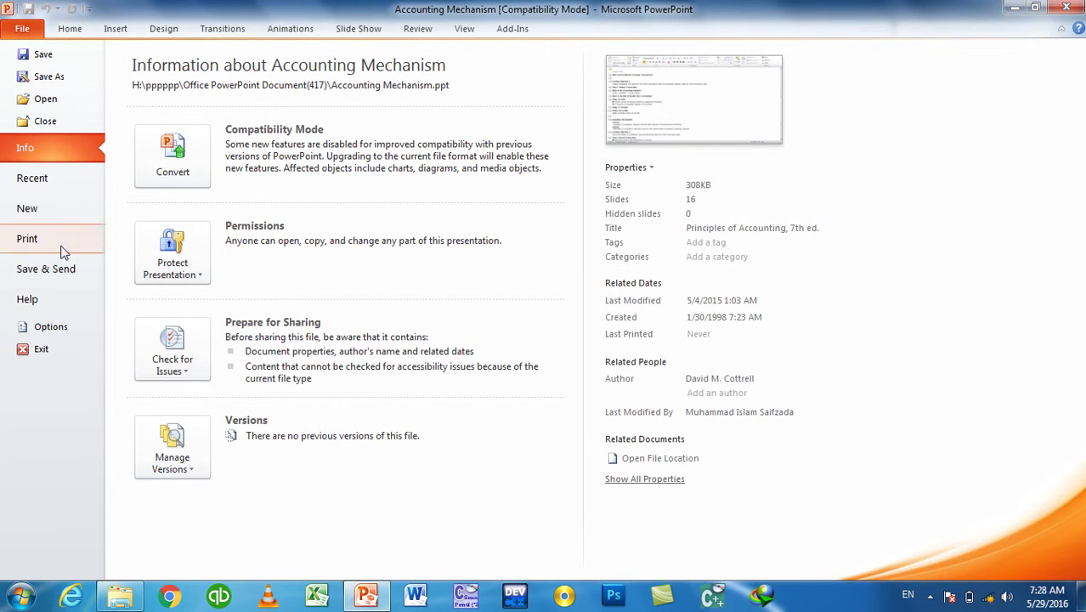
left_click(71, 326)
left_click(340, 160)
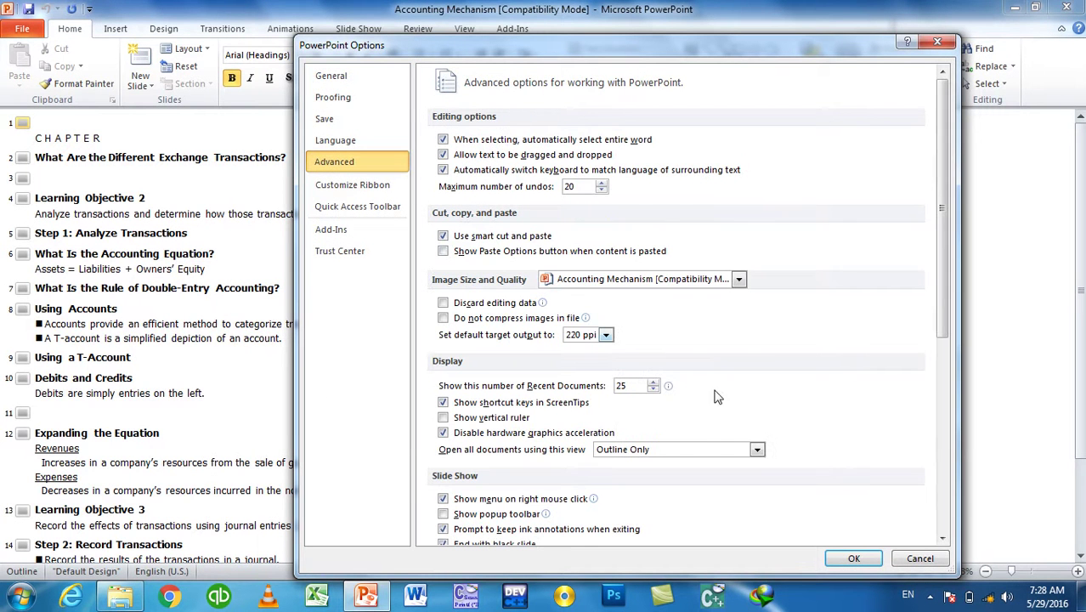
left_click(682, 449)
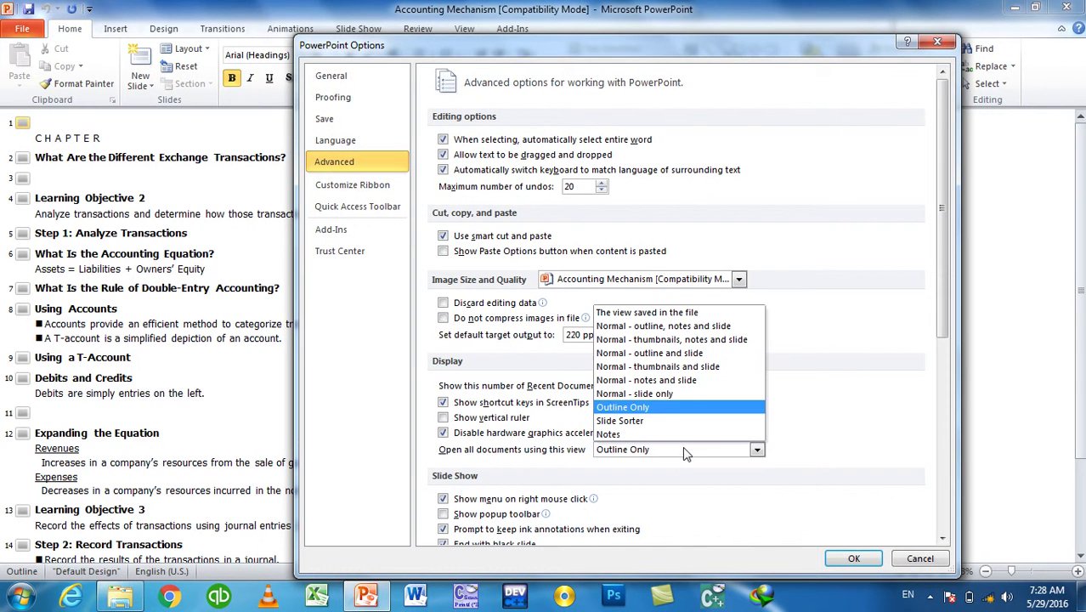
left_click(646, 311)
left_click(853, 558)
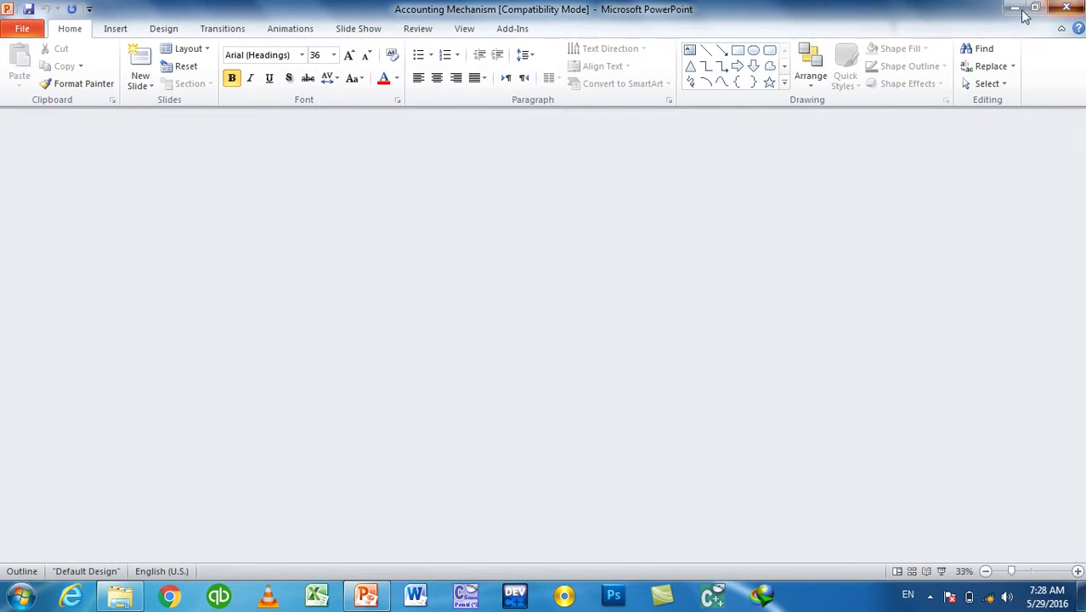
left_click(1065, 8)
double_click(237, 100)
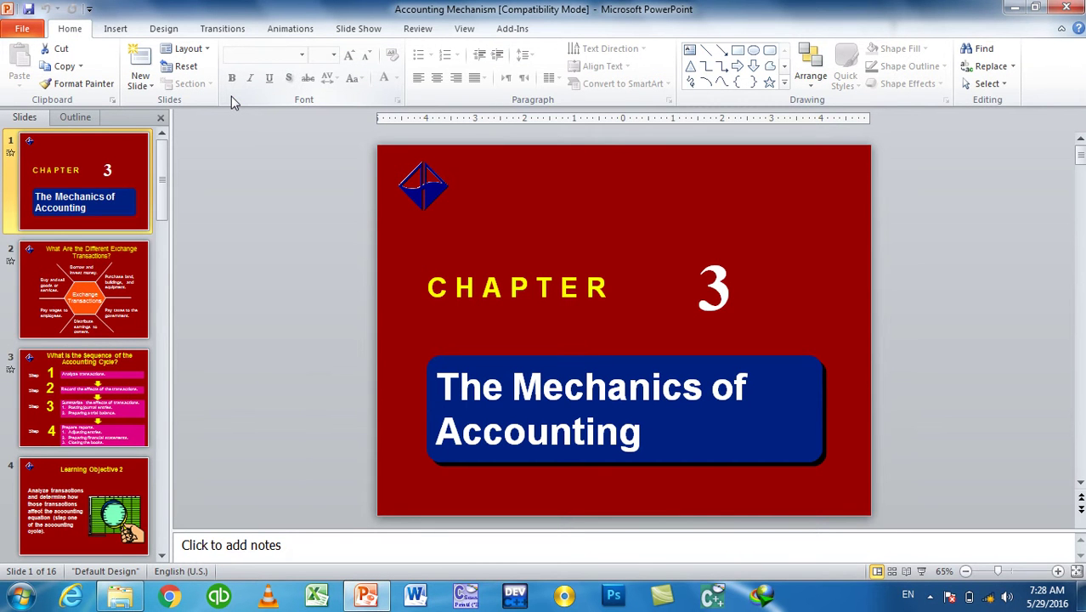
Review the advanced Display options, including the view used to open all documents, and close the options
left_click(22, 28)
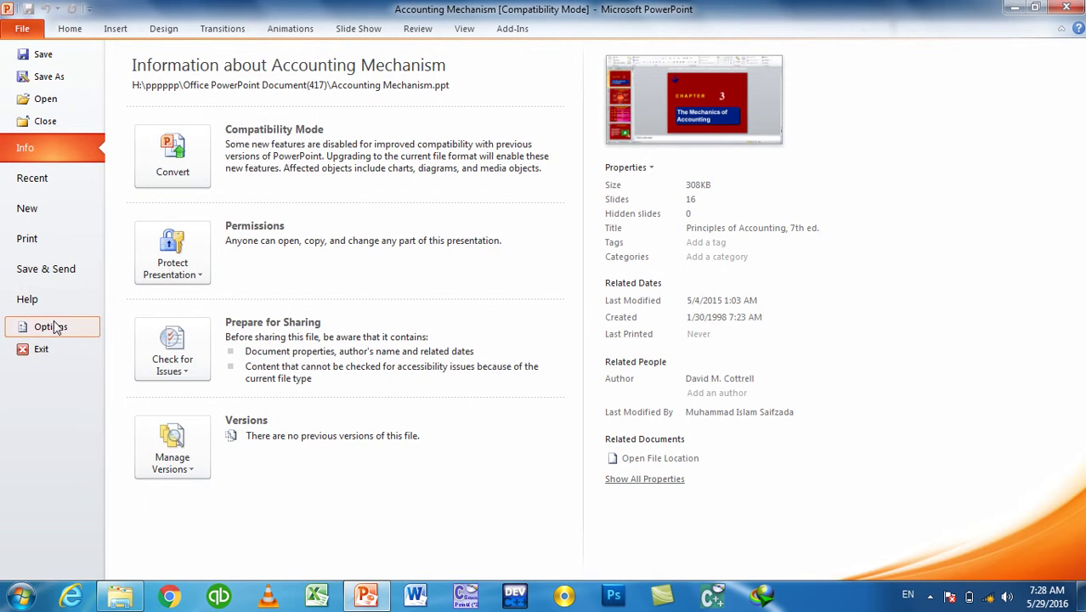
left_click(51, 326)
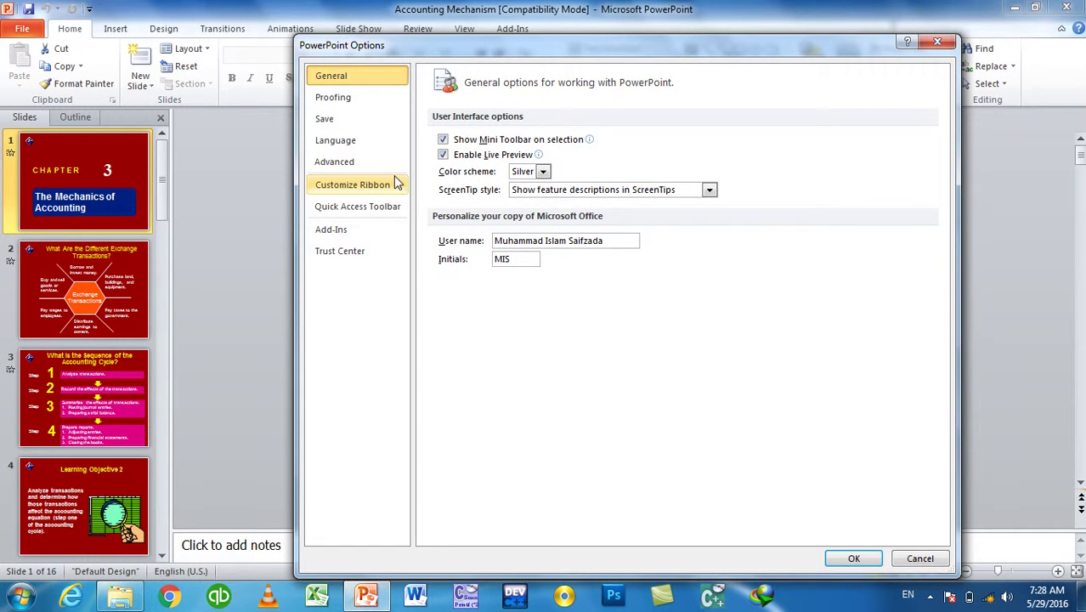
left_click(398, 185)
left_click(390, 163)
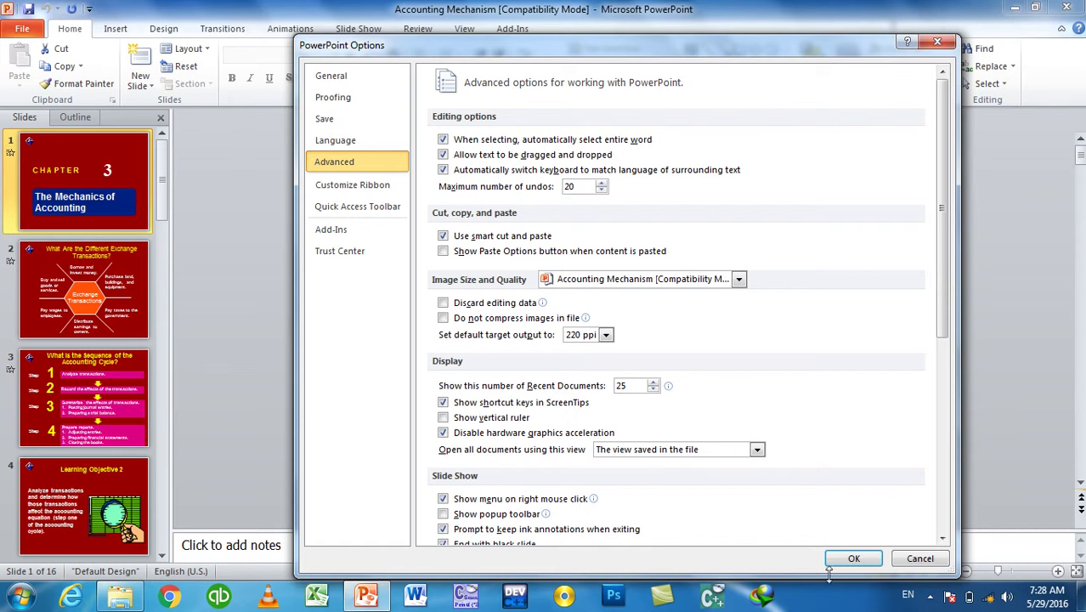
left_click(852, 558)
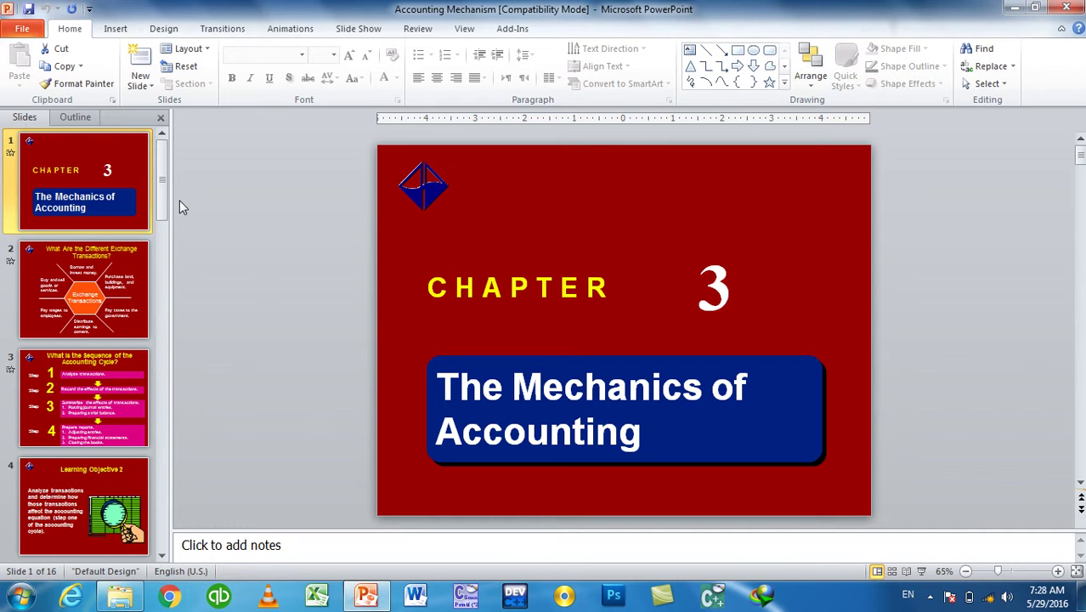
Examine the advanced Slide Show options, including the description of "Show menu on right mouse click", and close the options
left_click(24, 28)
left_click(66, 327)
left_click(361, 162)
scroll(889, 380, "down", 3)
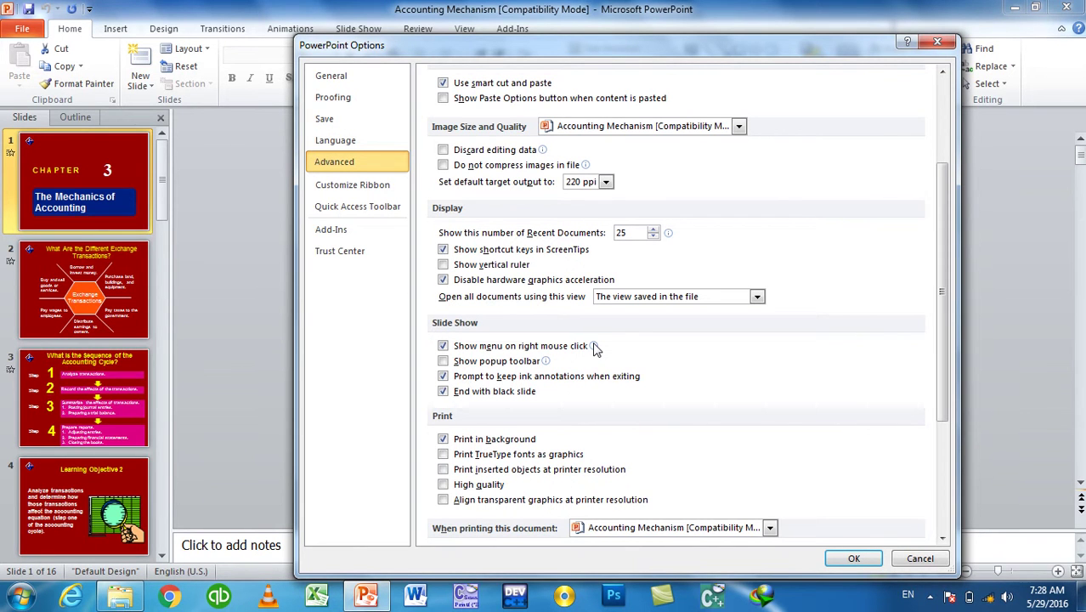
mouse_move(593, 346)
left_click(853, 558)
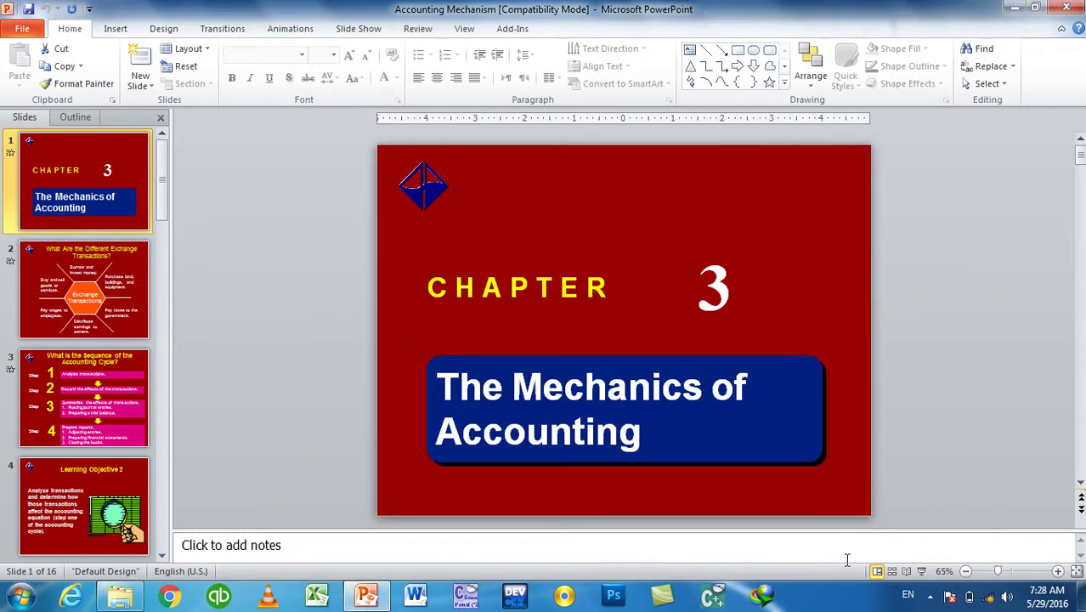
Run the slide show, display its shortcut menu on the first slide, and end the show
left_click(846, 567)
right_click(762, 189)
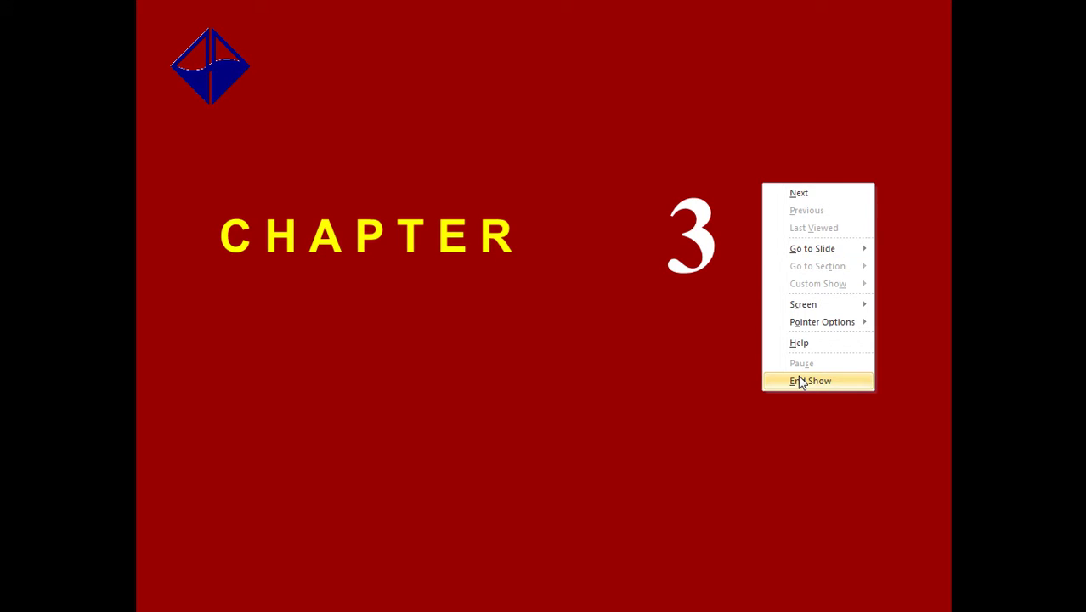
key("Escape")
key("Escape")
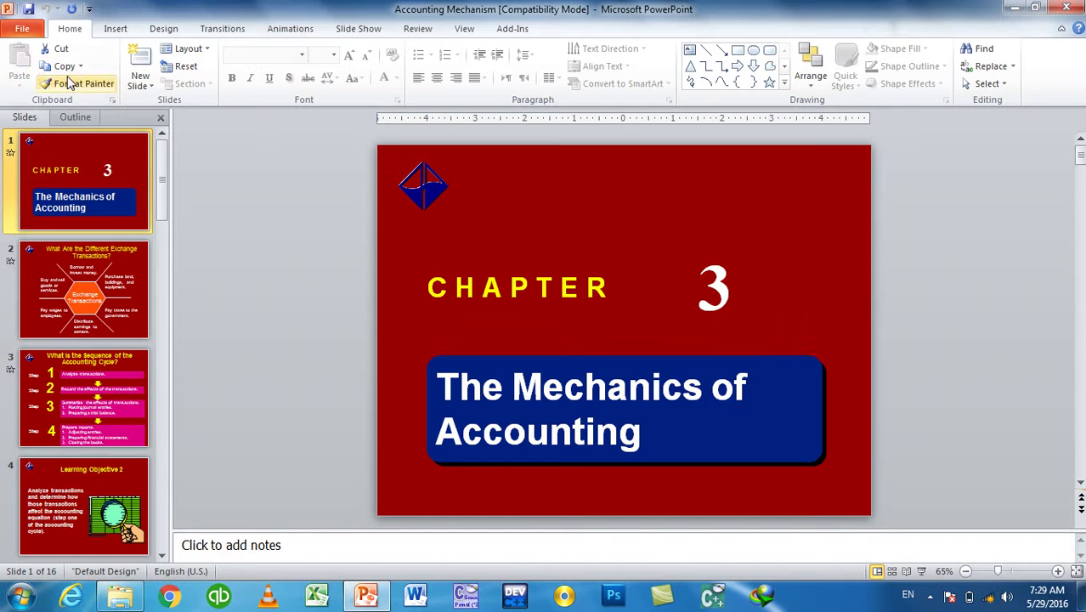
Turn off "Show menu on right mouse click" in the advanced Slide Show options and test it in a slide show
left_click(43, 30)
left_click(62, 328)
left_click(361, 162)
scroll(558, 452, "down", 3)
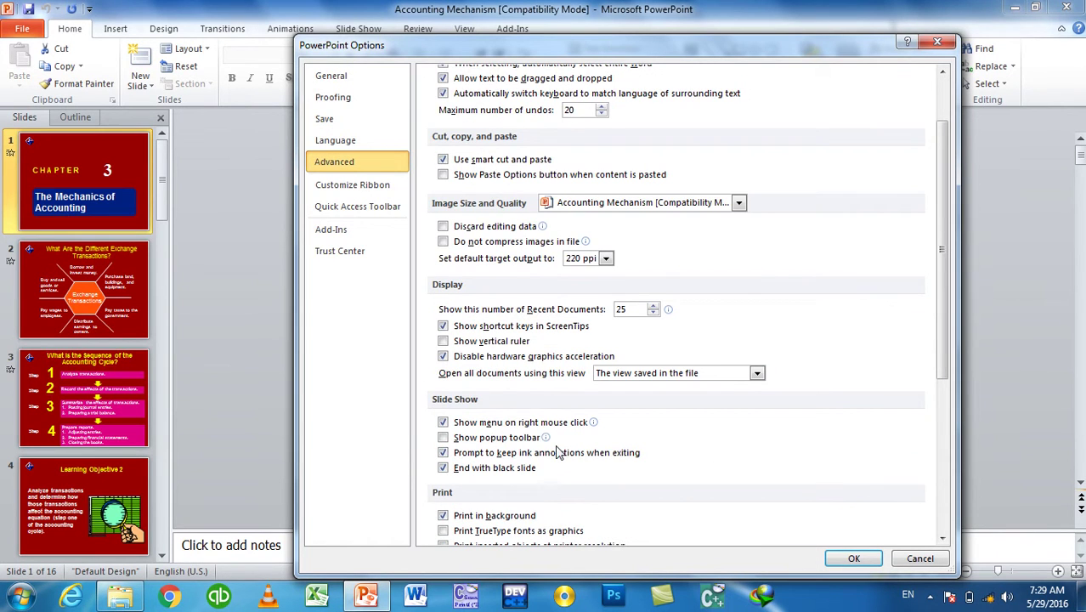
left_click(525, 422)
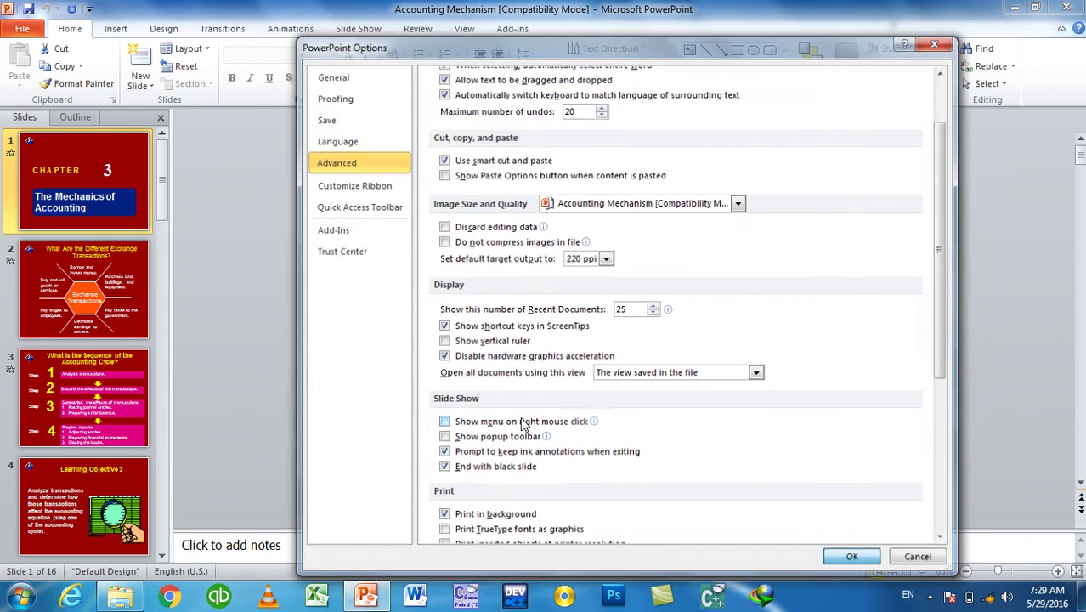
key("Return")
key("F5")
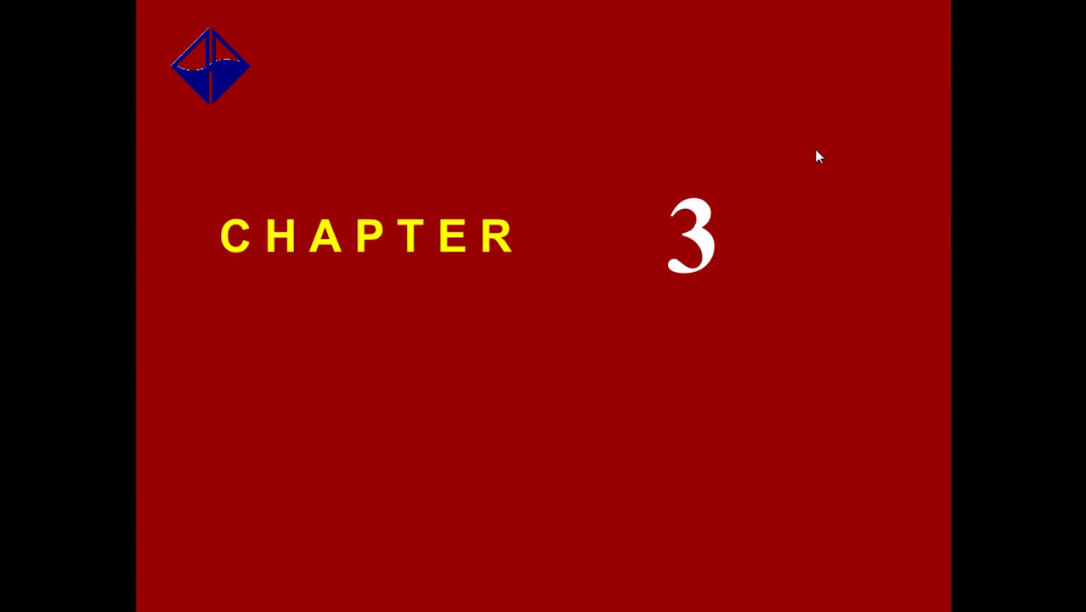
key("Escape")
Turn on "Show popup toolbar" in the advanced Slide Show options and test it in a slide show
left_click(19, 29)
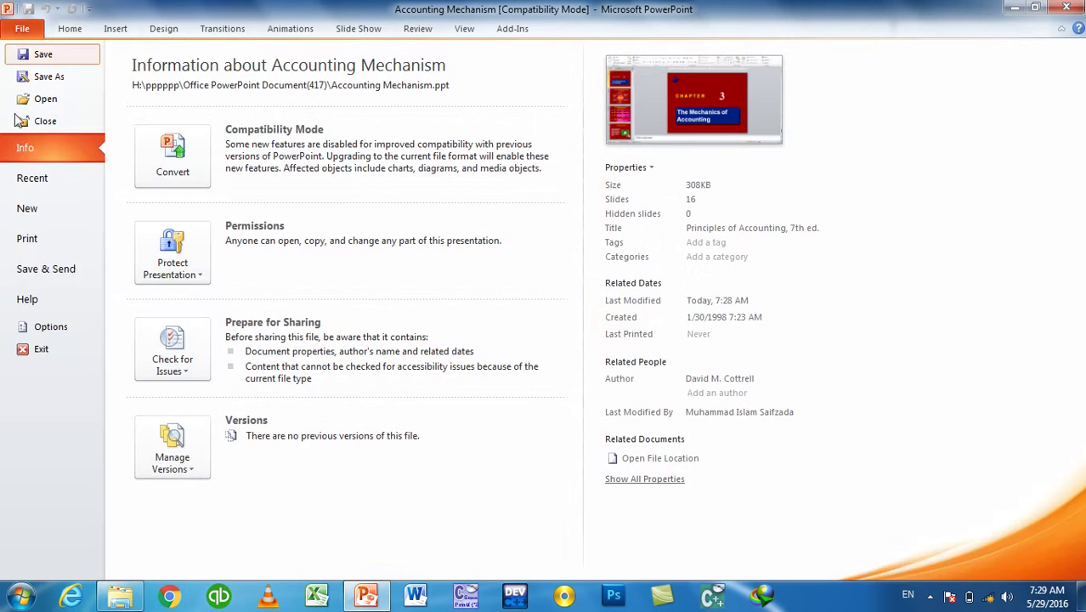
left_click(62, 328)
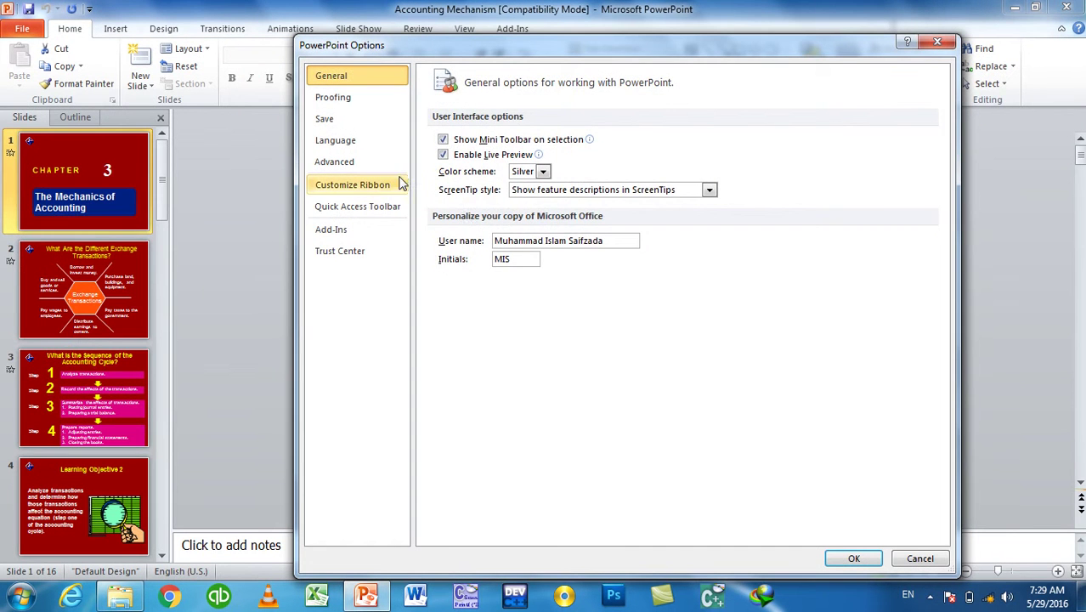
left_click(352, 184)
left_click(334, 161)
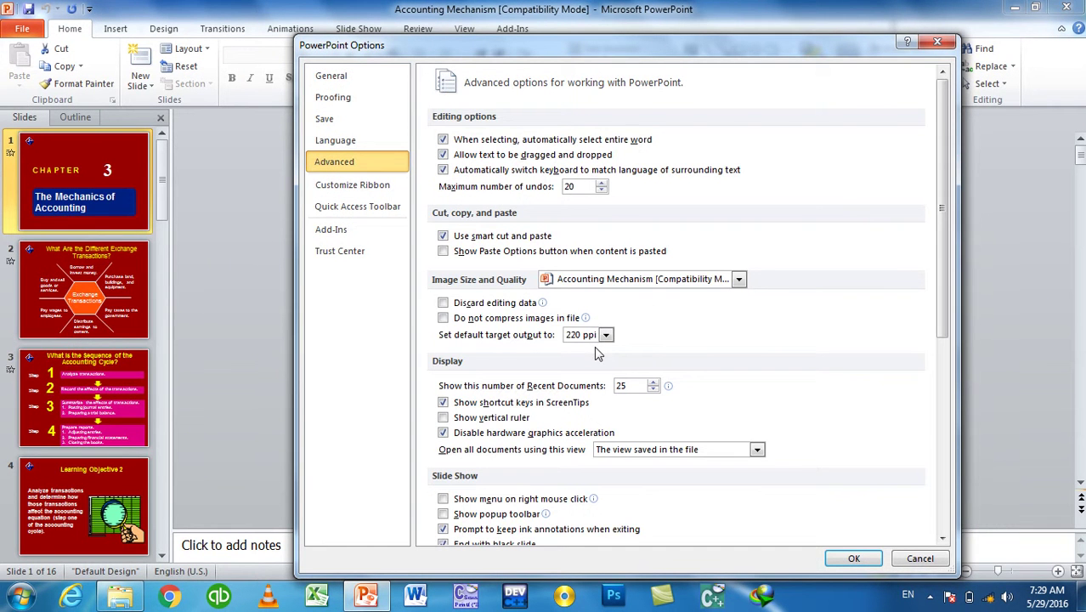
scroll(688, 371, "down", 3)
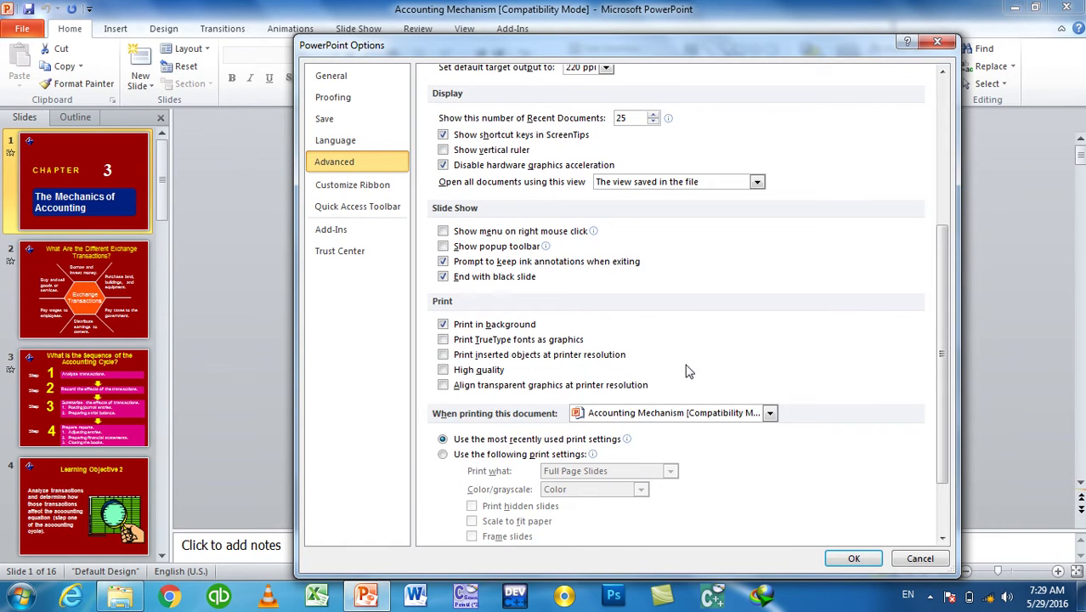
scroll(688, 372, "down", 1)
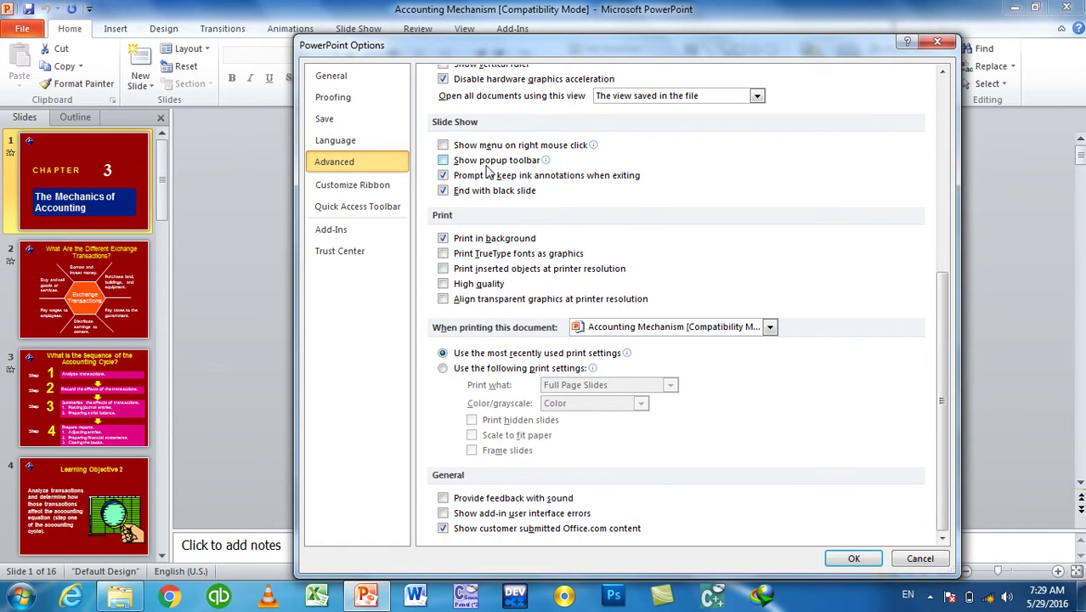
mouse_move(487, 169)
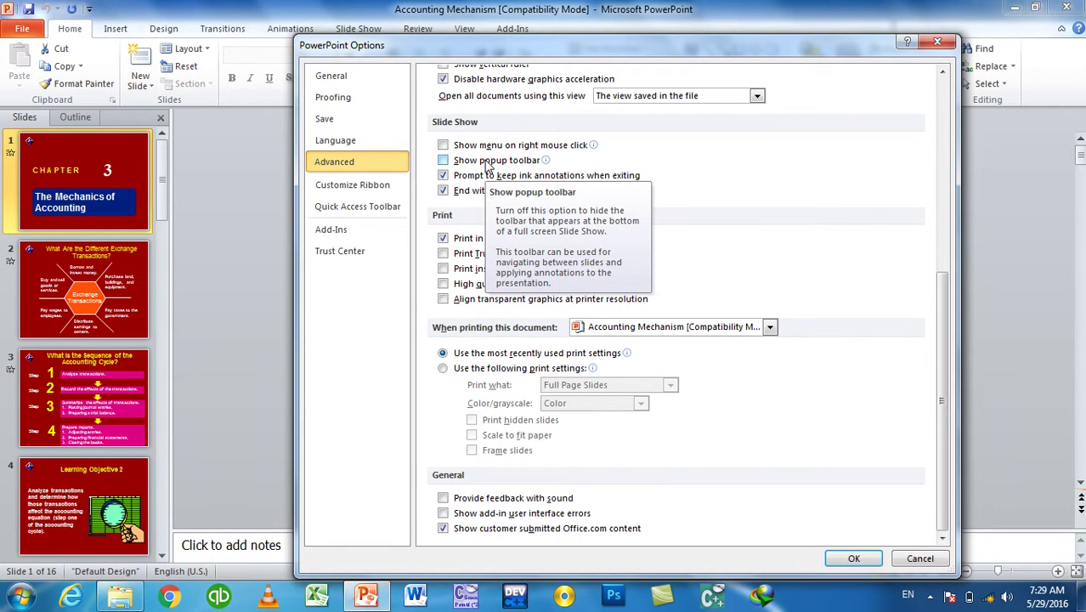
left_click(850, 558)
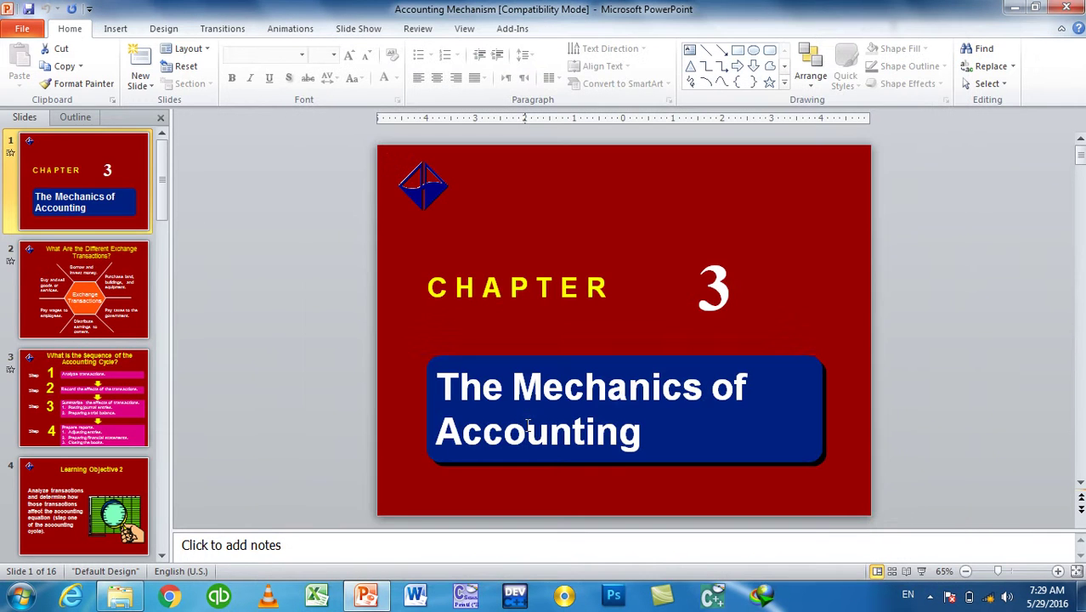
key("F5")
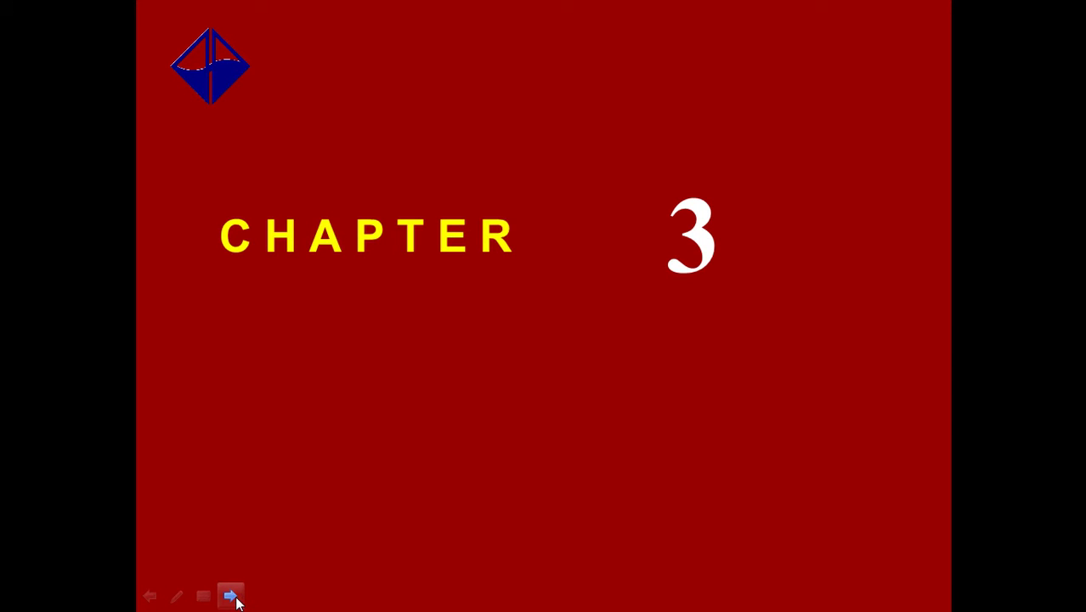
key("Escape")
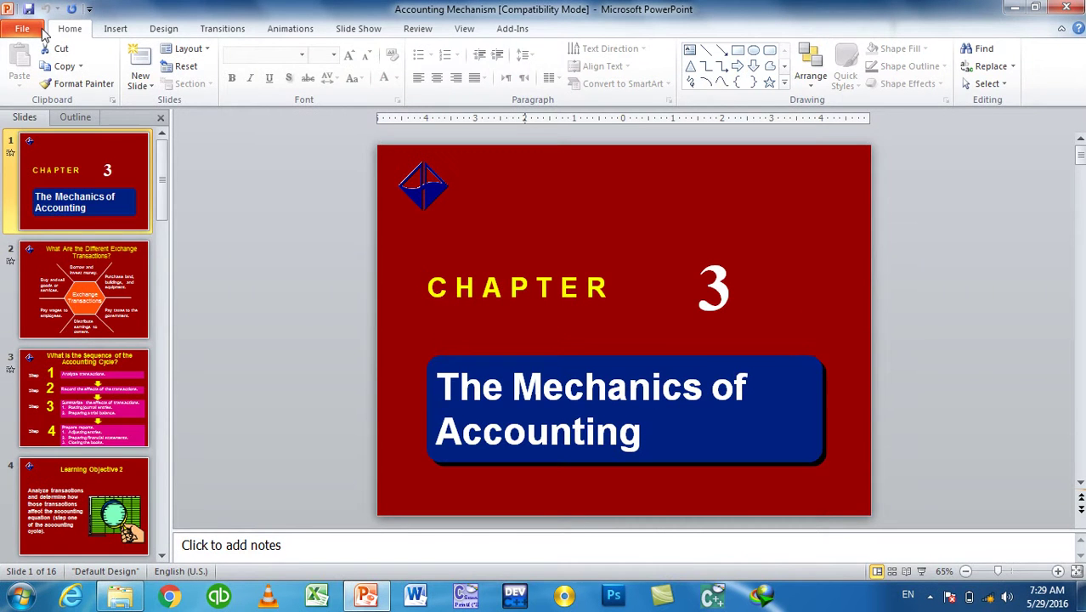
Turn off "Show popup toolbar" in the advanced Slide Show options and test it in a slide show
left_click(43, 32)
left_click(68, 323)
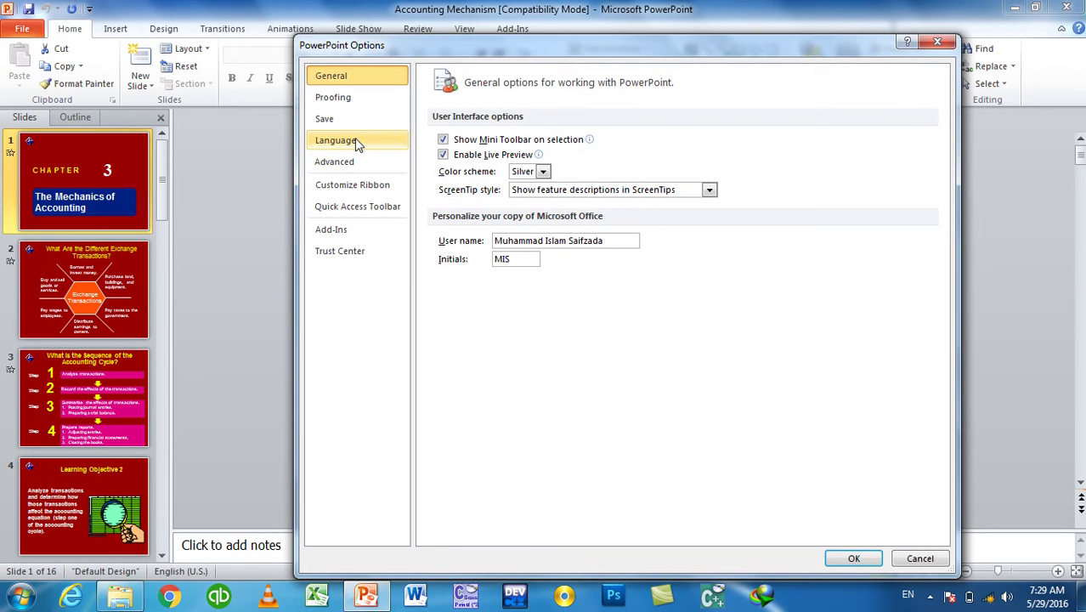
left_click(339, 161)
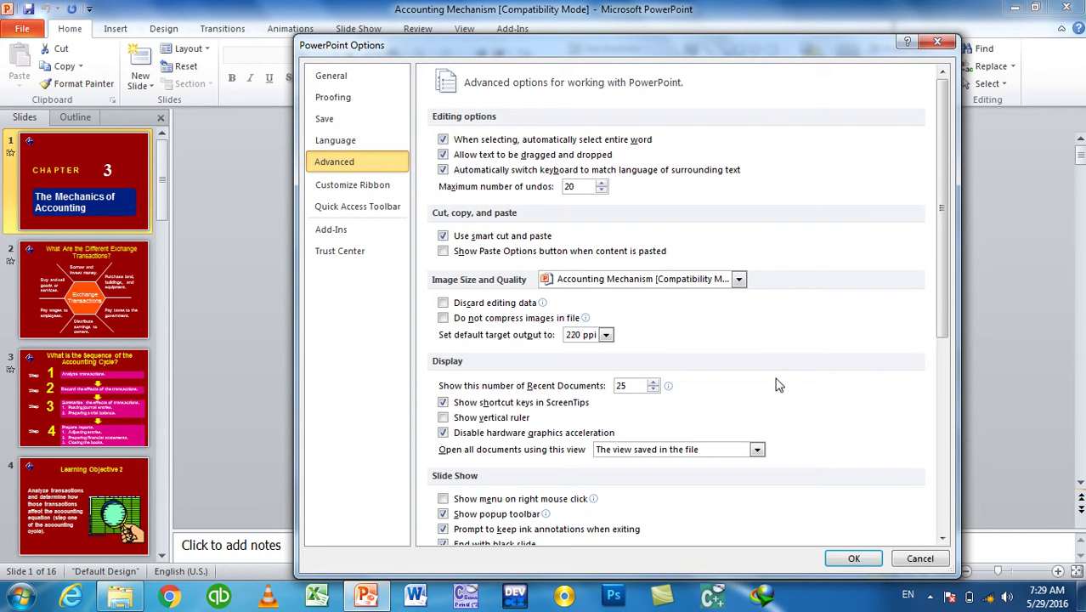
scroll(786, 406, "down", 4)
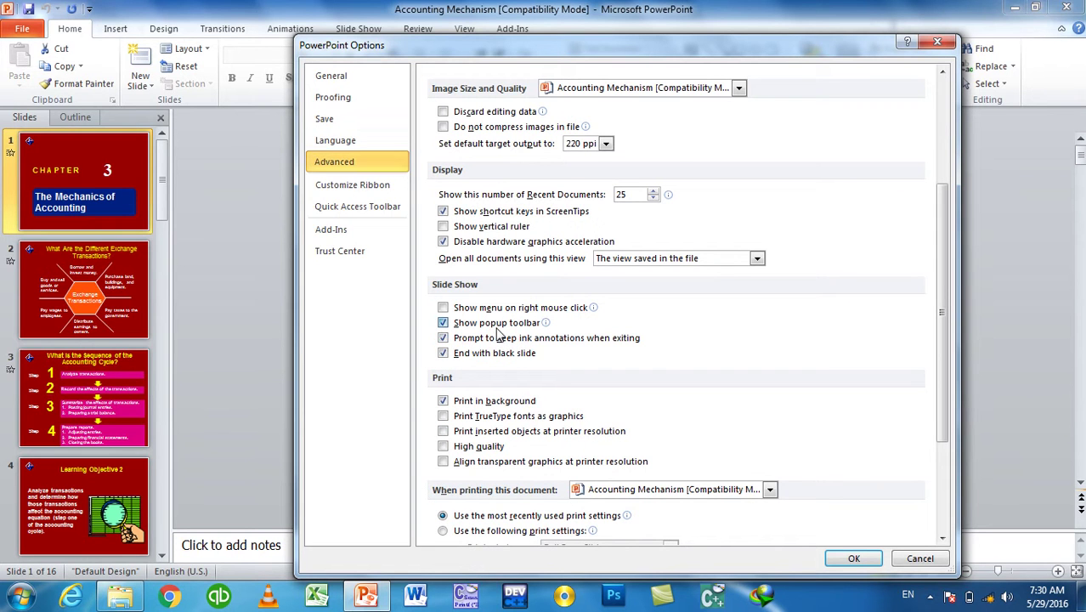
key("Return")
key("F5")
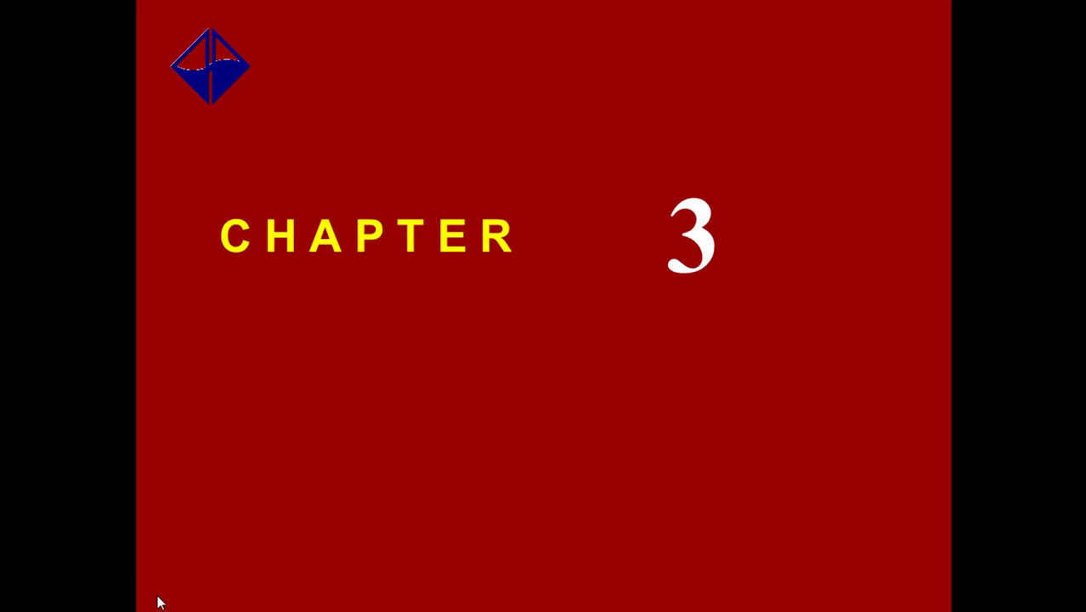
key("Escape")
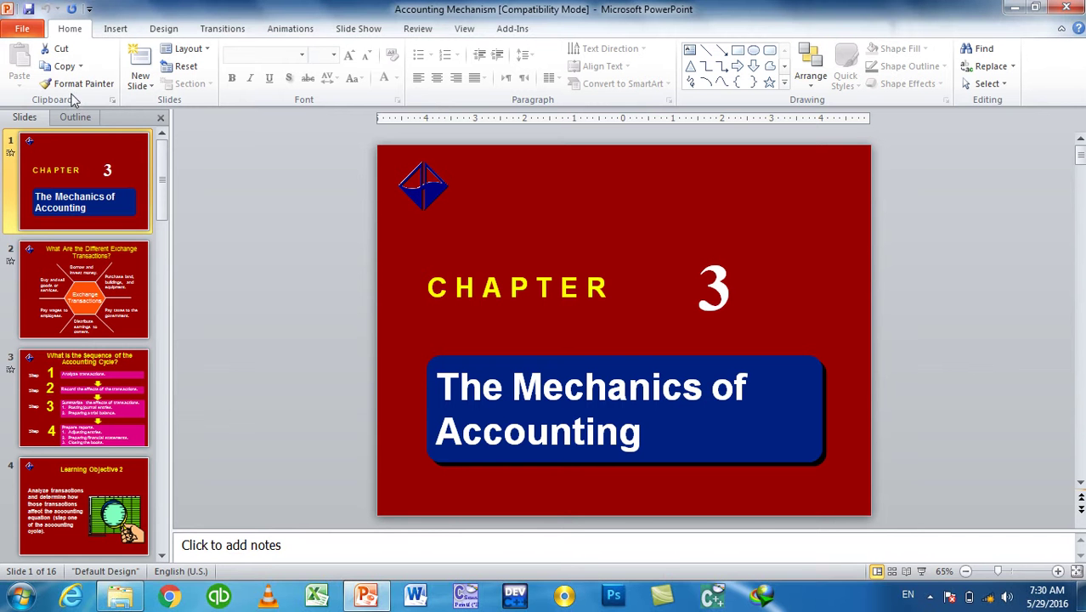
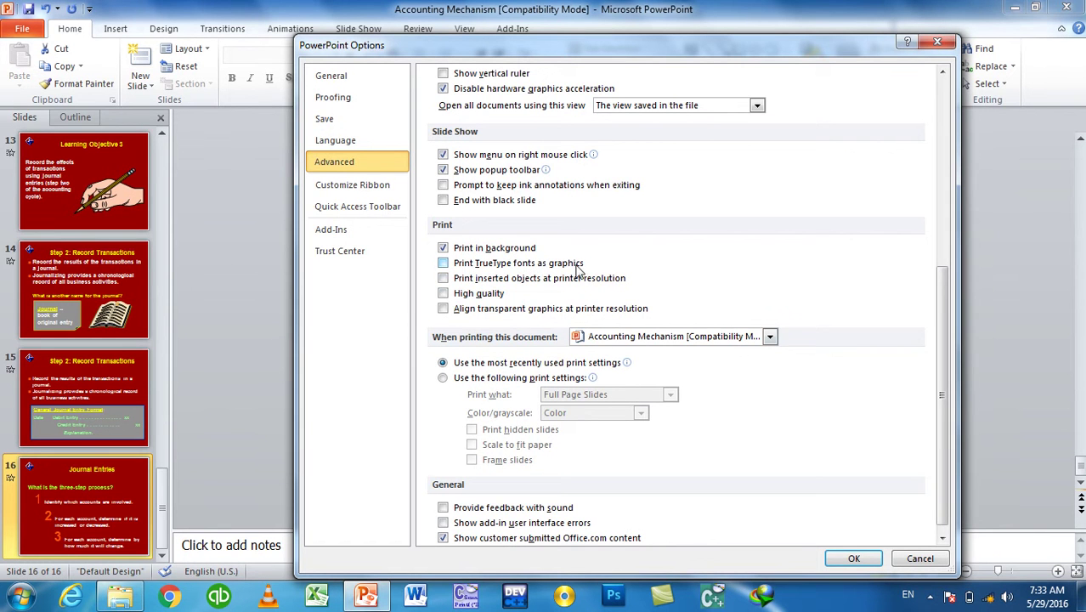
Dismiss the options, annotate the Chapter 3 slide with yellow freehand ink in a slide show, and end the show on the second slide
left_click(940, 558)
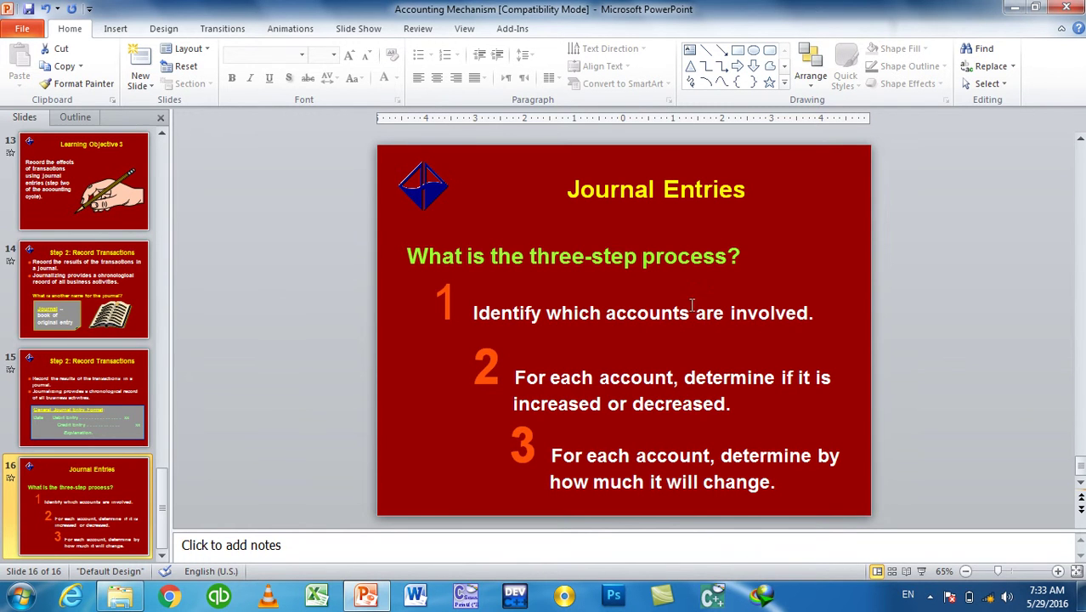
left_click(619, 311)
left_click_drag(618, 311, 688, 315)
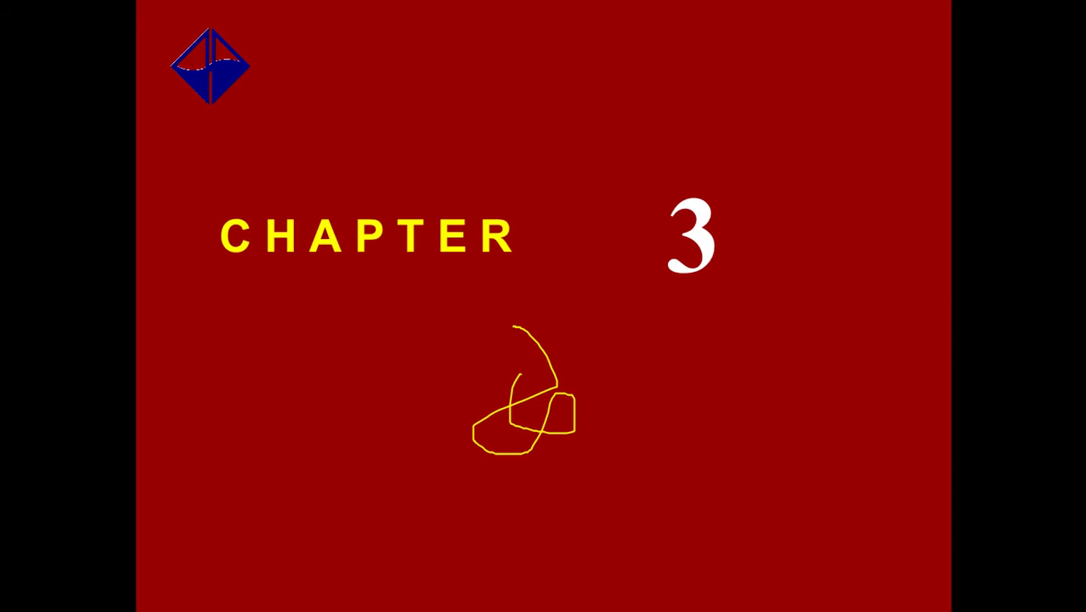
left_click(104, 241)
left_click(465, 412)
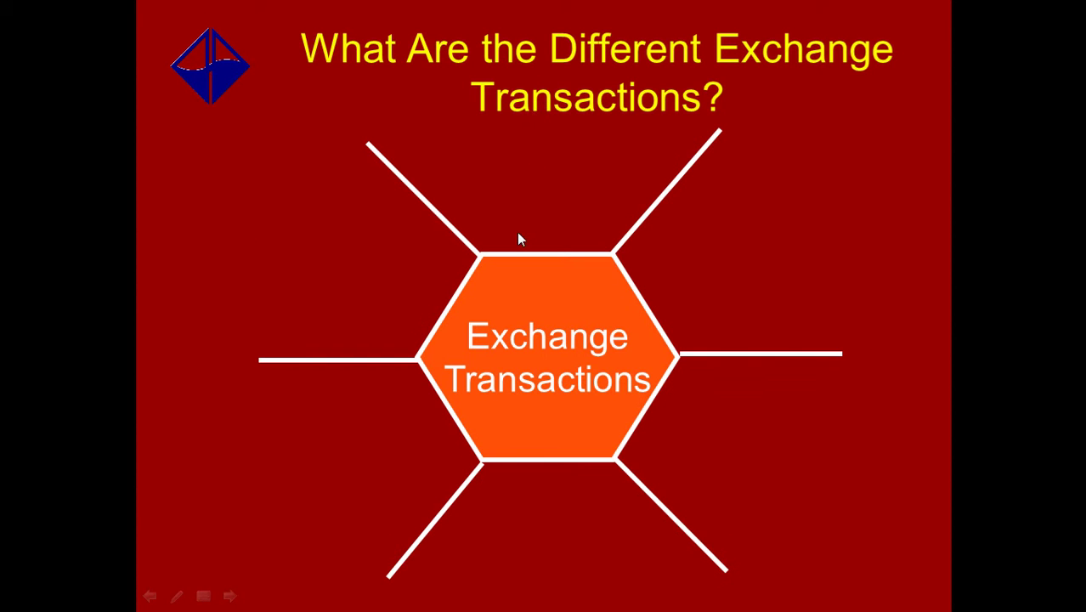
key("Escape")
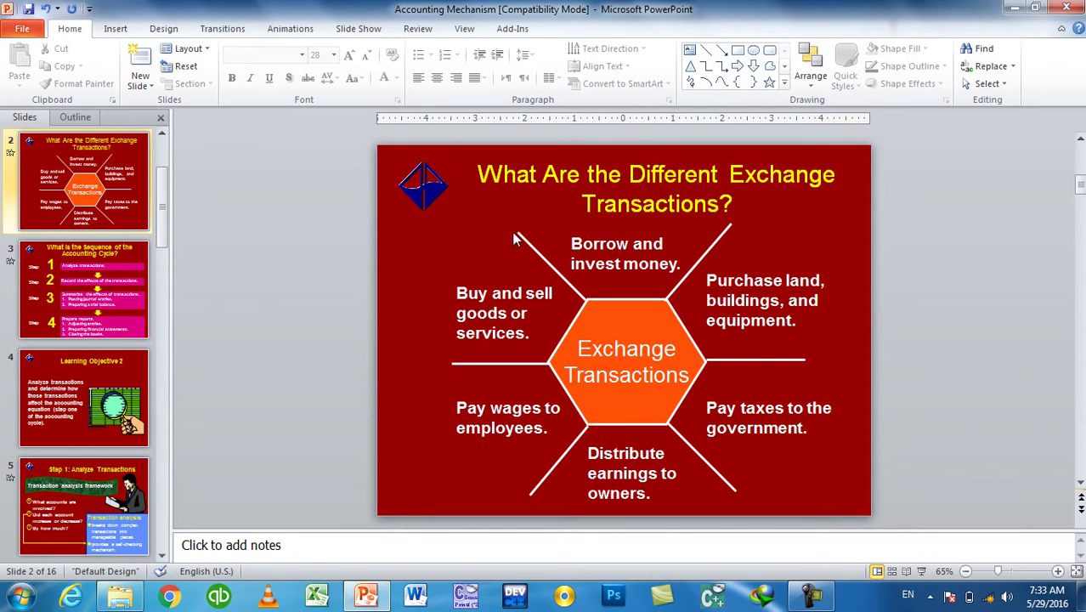
Turn on "Print inserted objects at printer resolution" and "High quality" in the advanced Print options
left_click(22, 28)
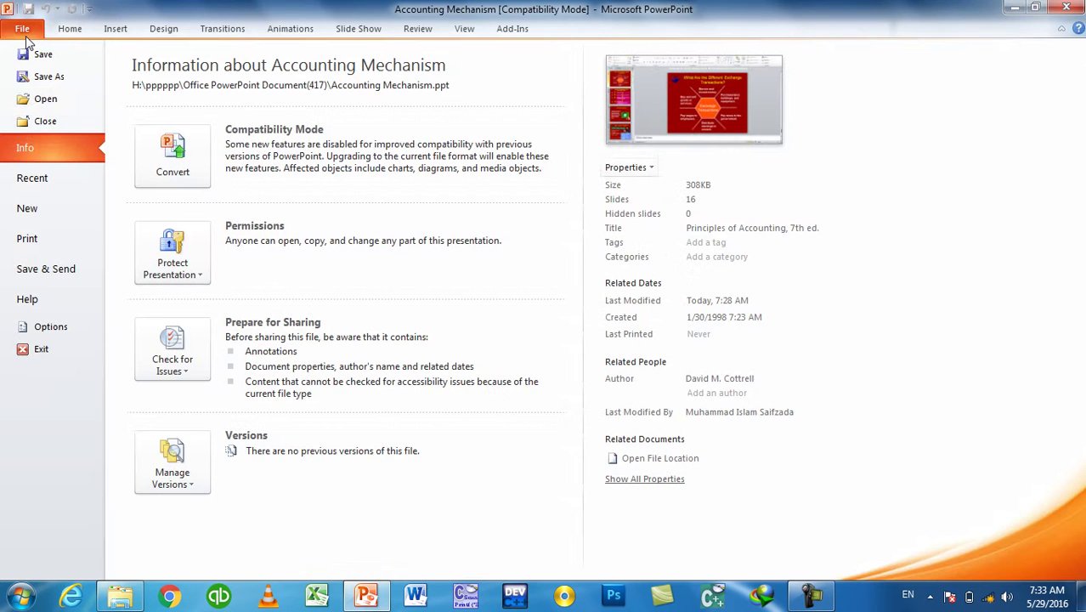
left_click(51, 323)
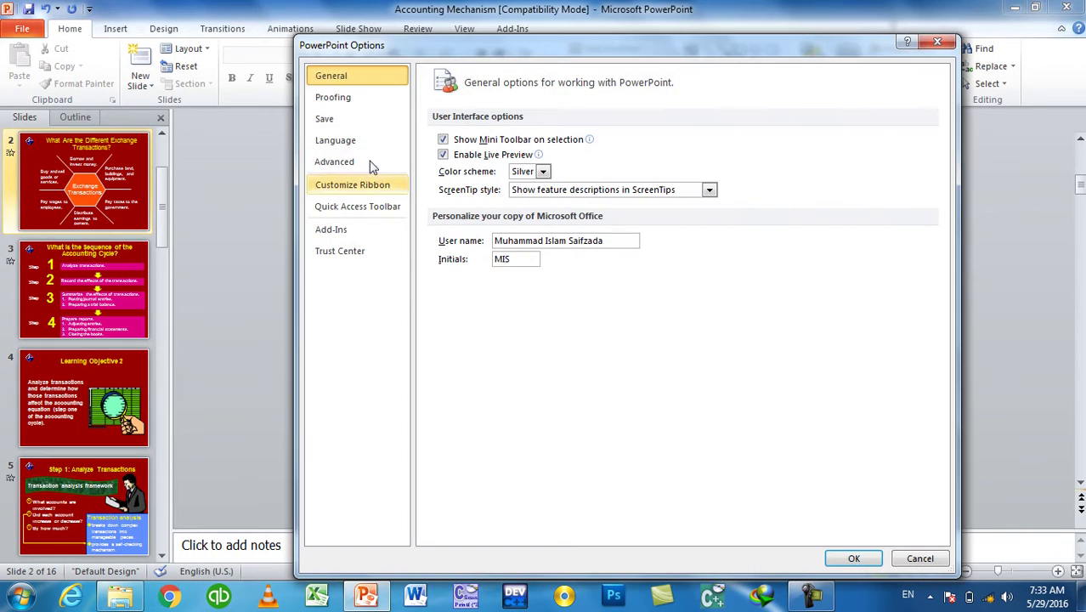
left_click(363, 162)
scroll(703, 360, "down", 7)
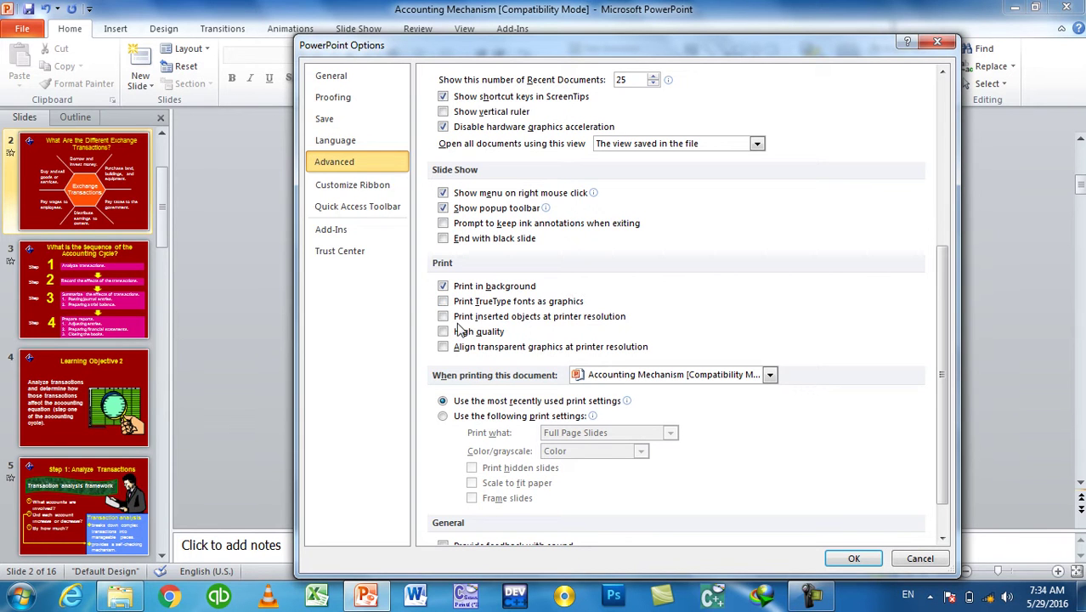
left_click(608, 323)
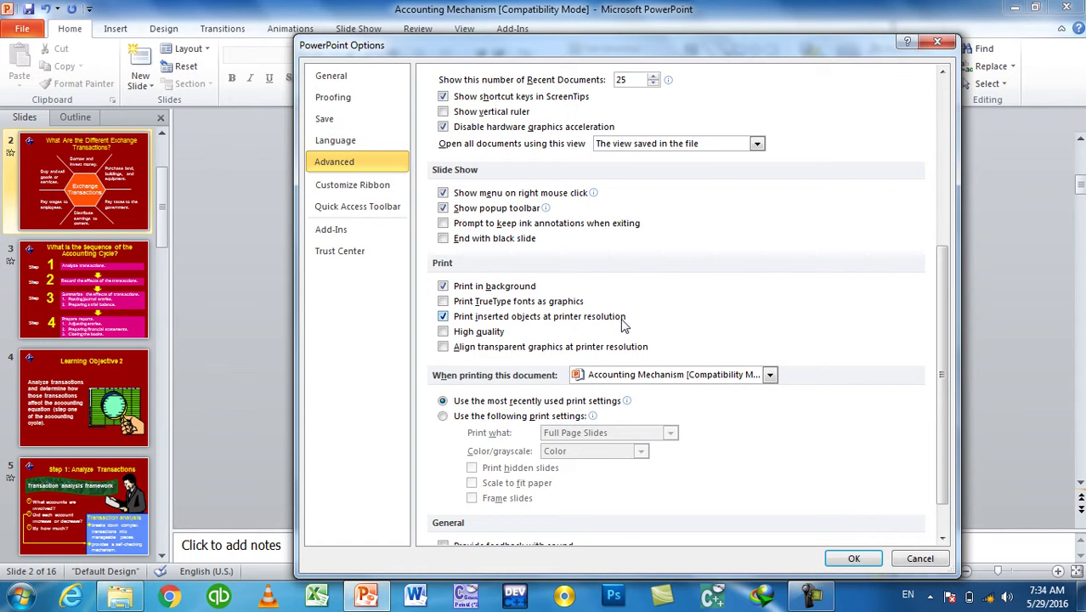
left_click(482, 338)
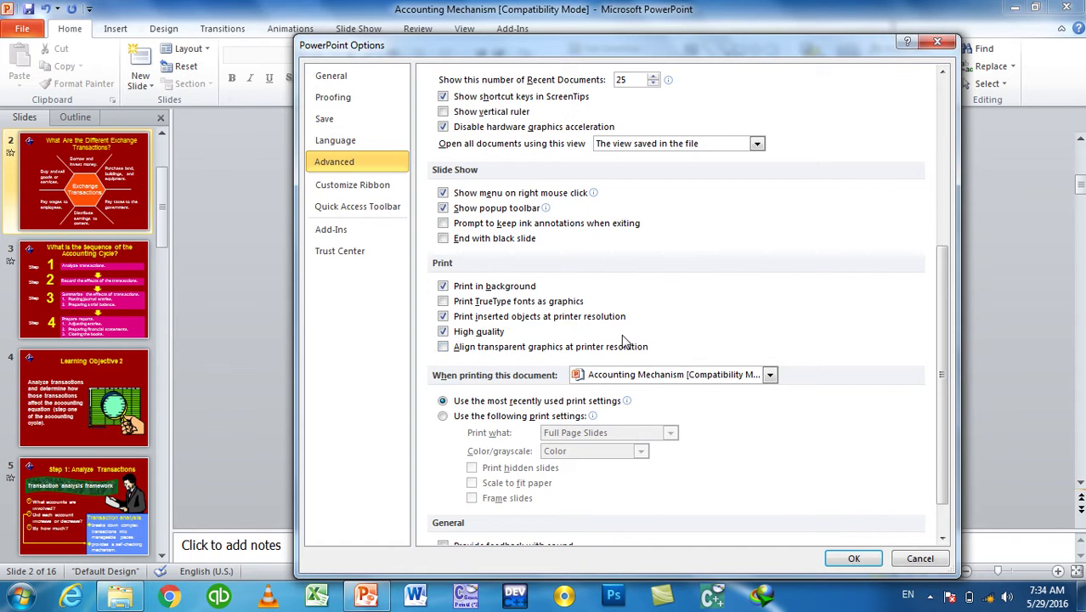
Discard the pending option changes and go to the Learning Objective 2 slide
left_click(919, 559)
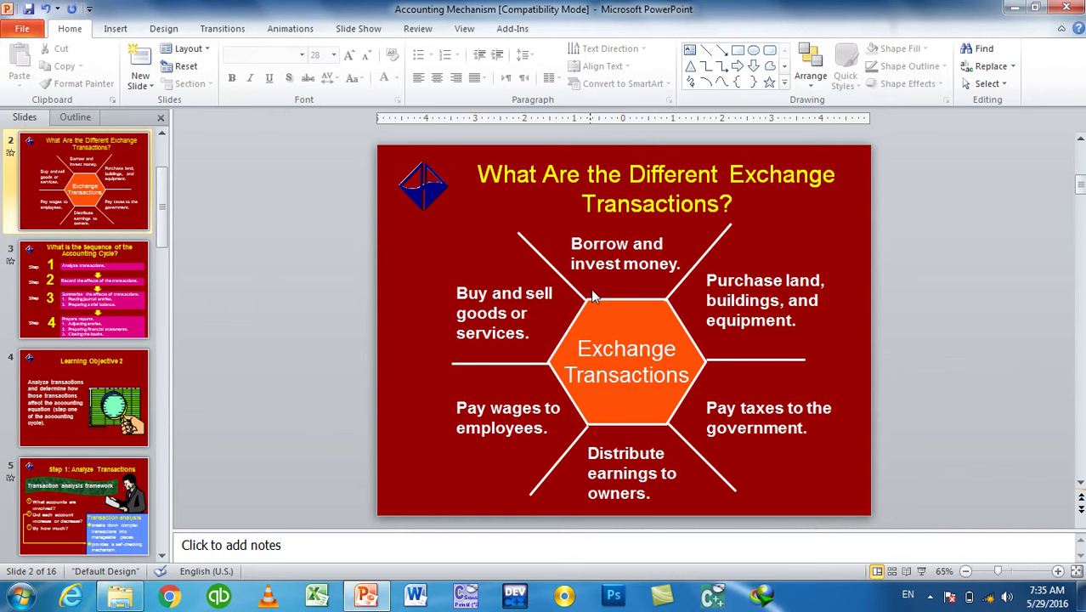
scroll(590, 288, "up", 1)
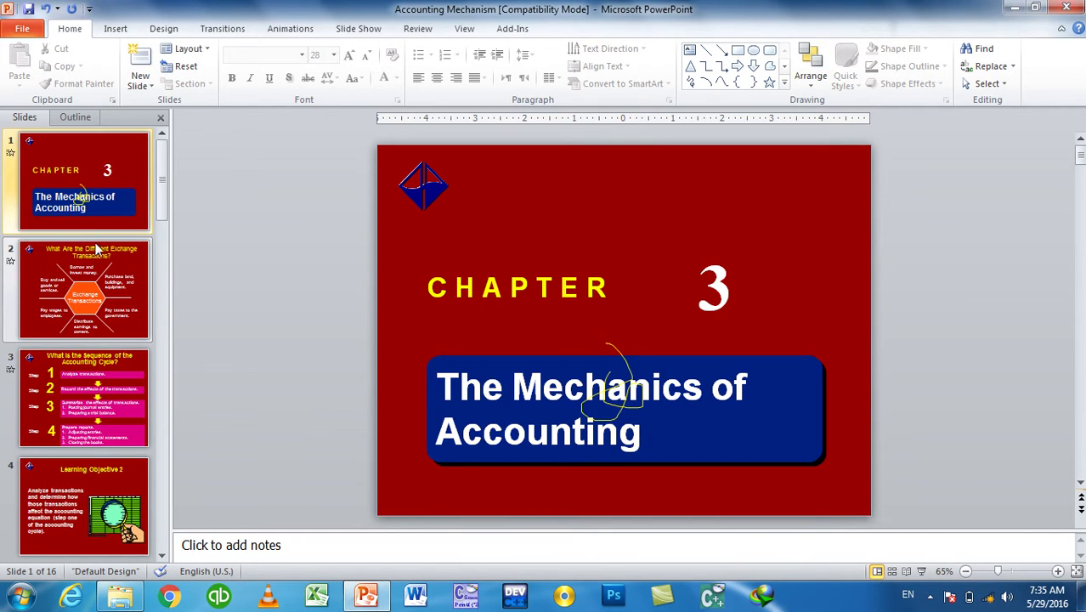
left_click(86, 486)
left_click(738, 346)
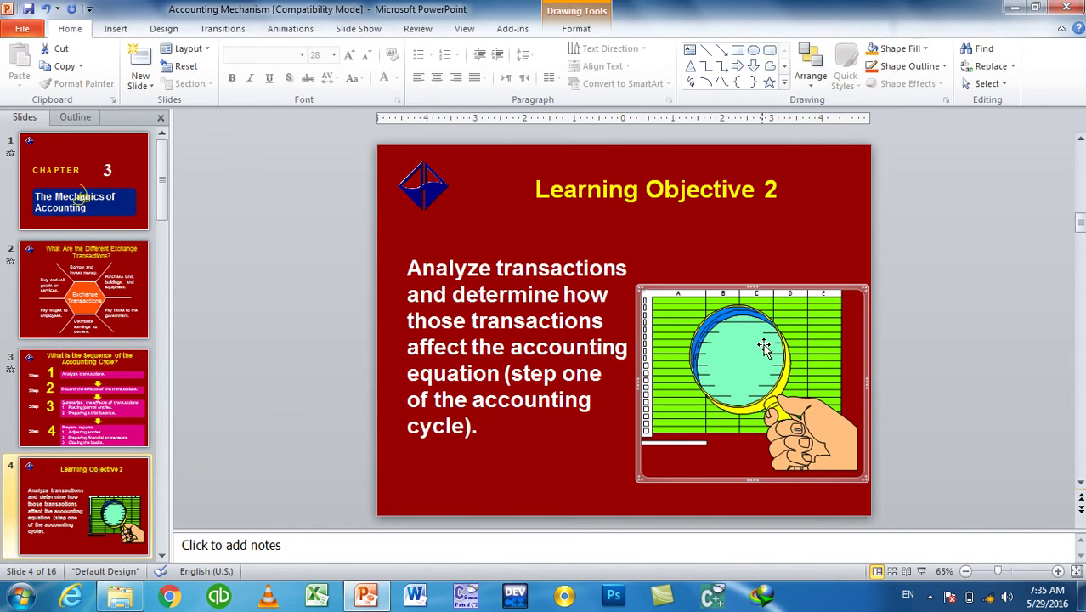
left_click(202, 194)
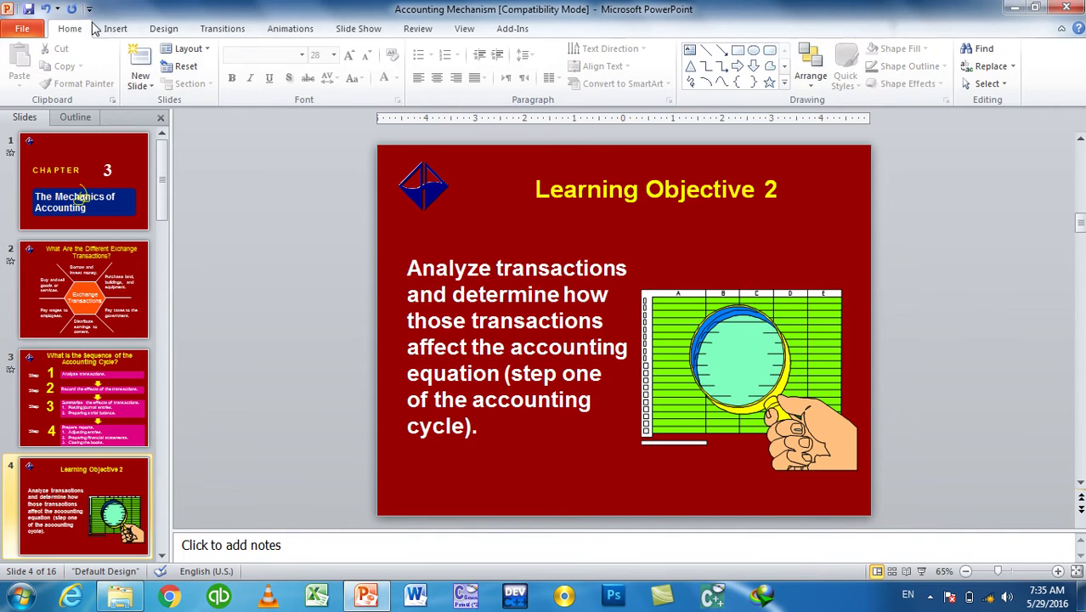
Insert the Allama Iqbal Open University course outline picture on the Learning Objective 2 slide and apply a brighter Brightness and Contrast preset
left_click(116, 29)
left_click(59, 61)
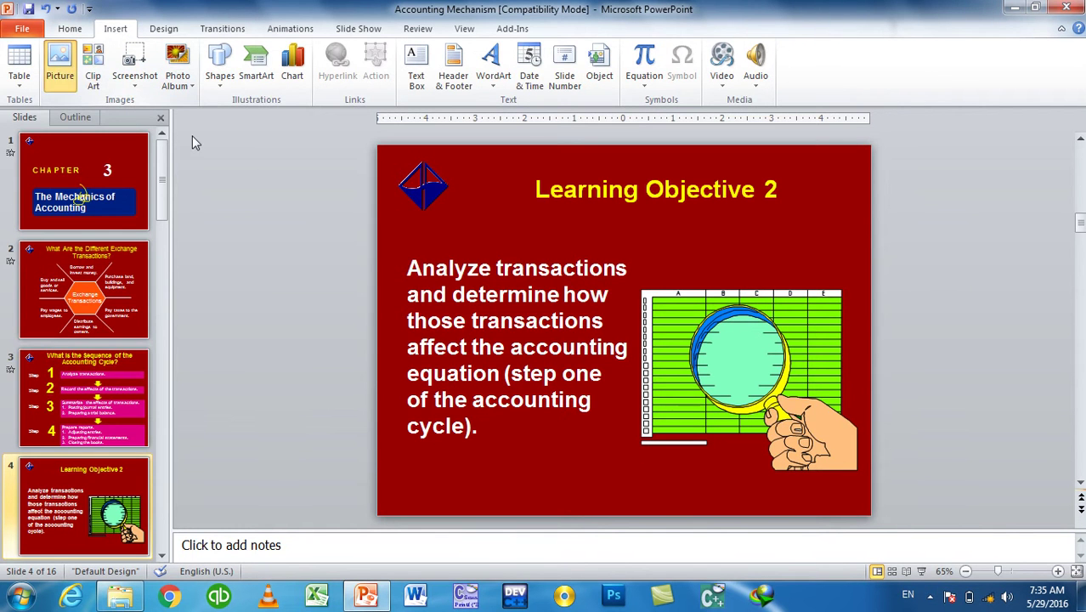
double_click(286, 182)
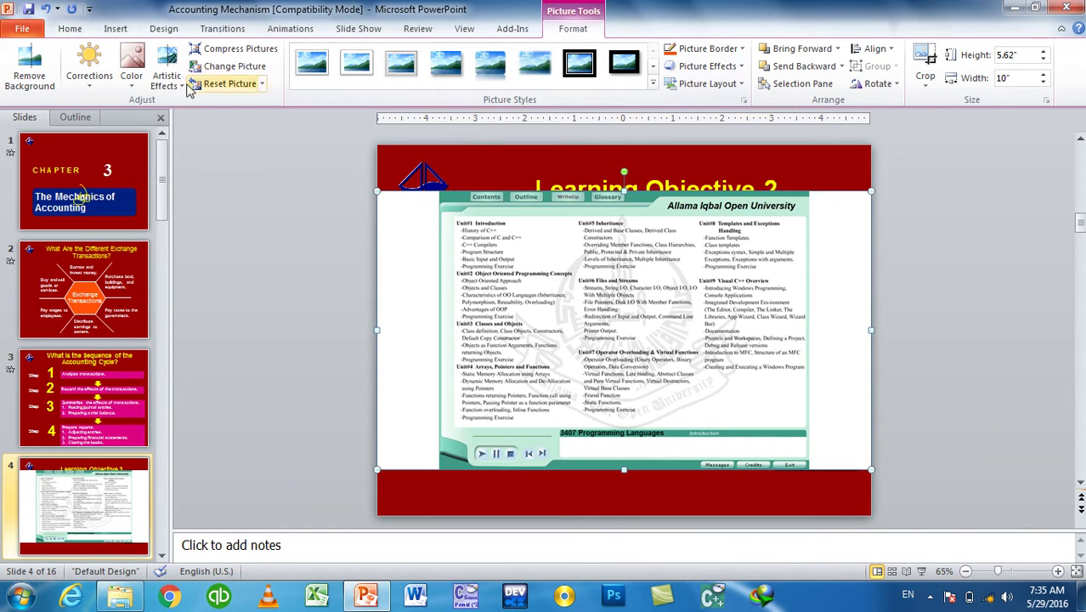
left_click(90, 92)
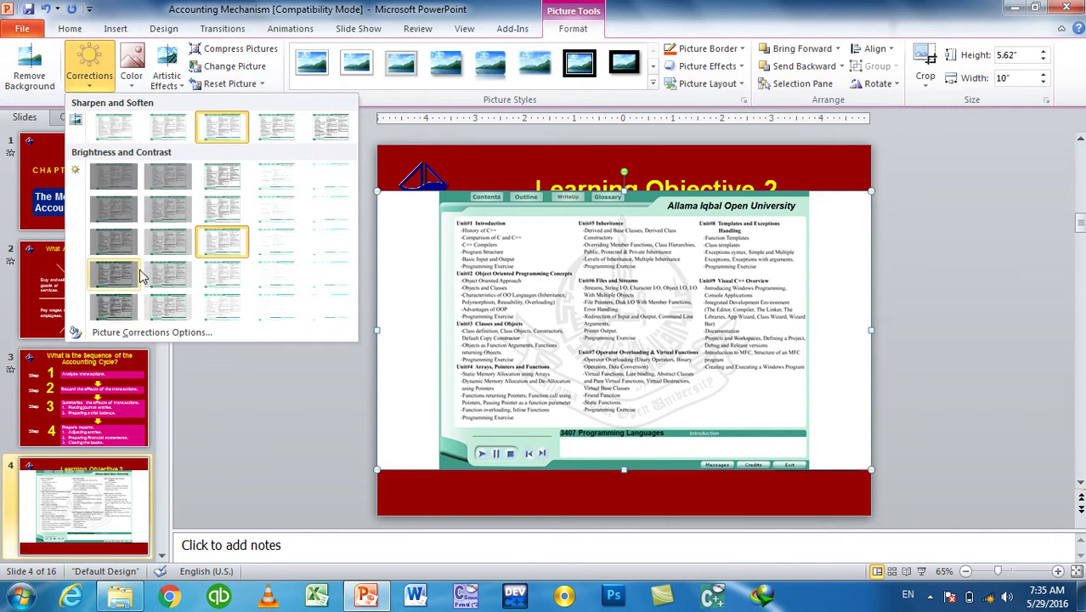
left_click(311, 267)
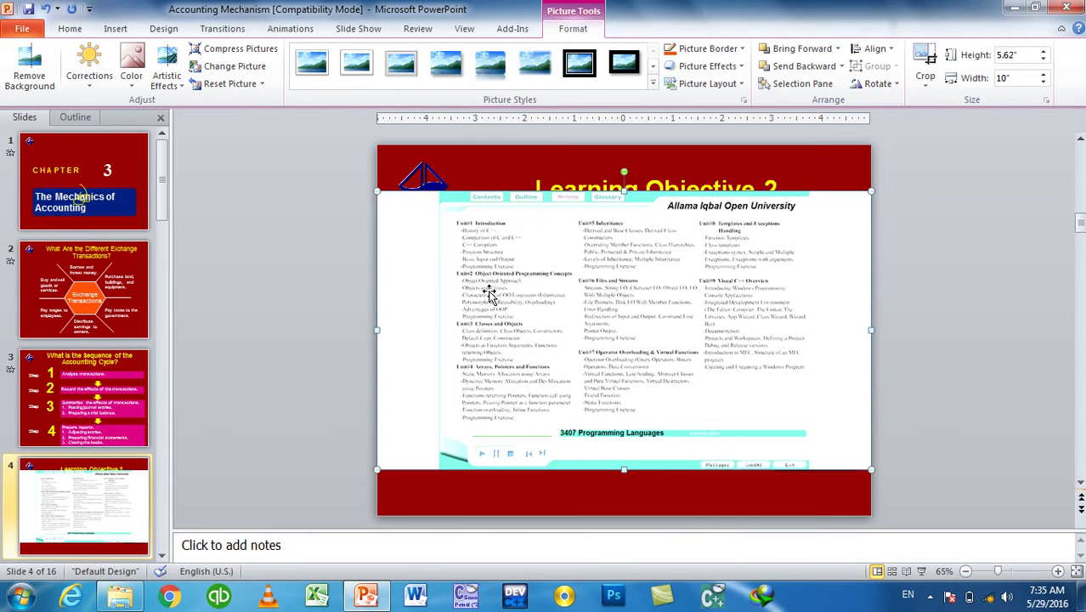
Open the advanced options and check which presentations are offered under "When printing this document"
left_click(5, 34)
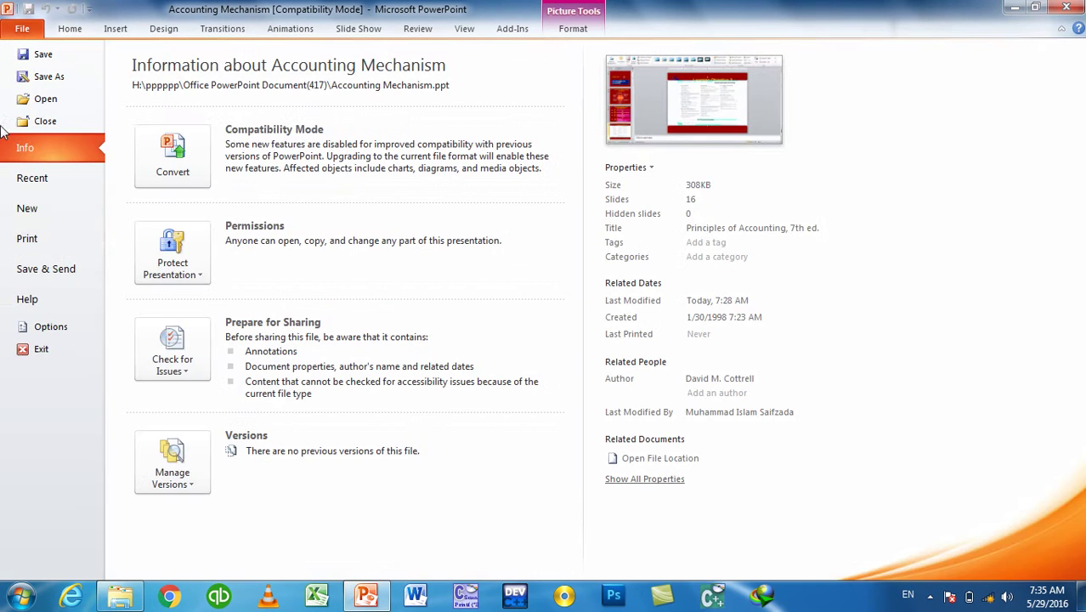
left_click(53, 328)
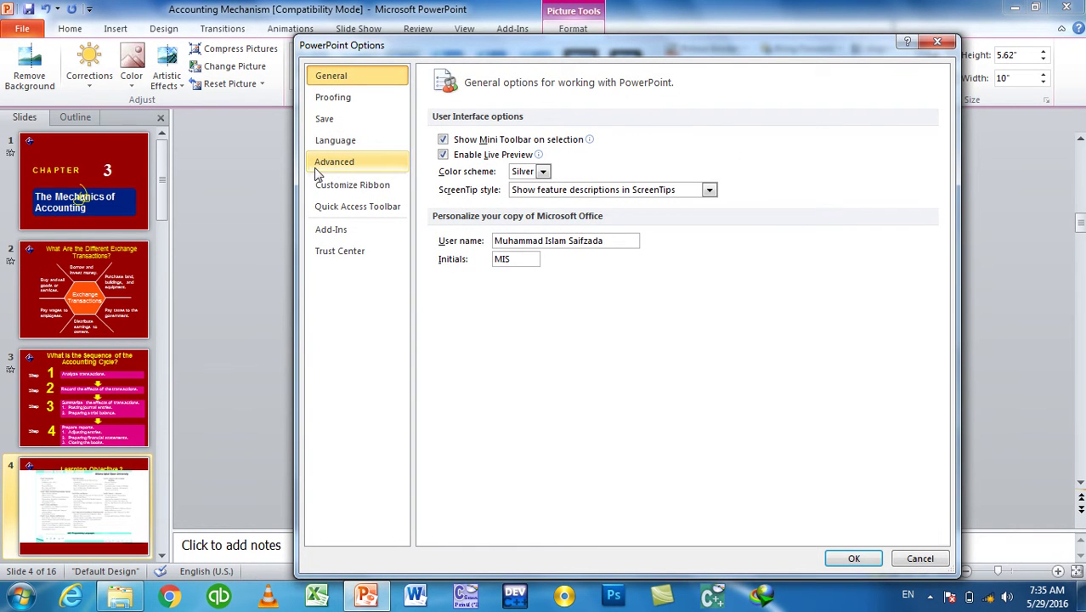
left_click(334, 161)
scroll(600, 333, "down", 4)
scroll(611, 339, "down", 3)
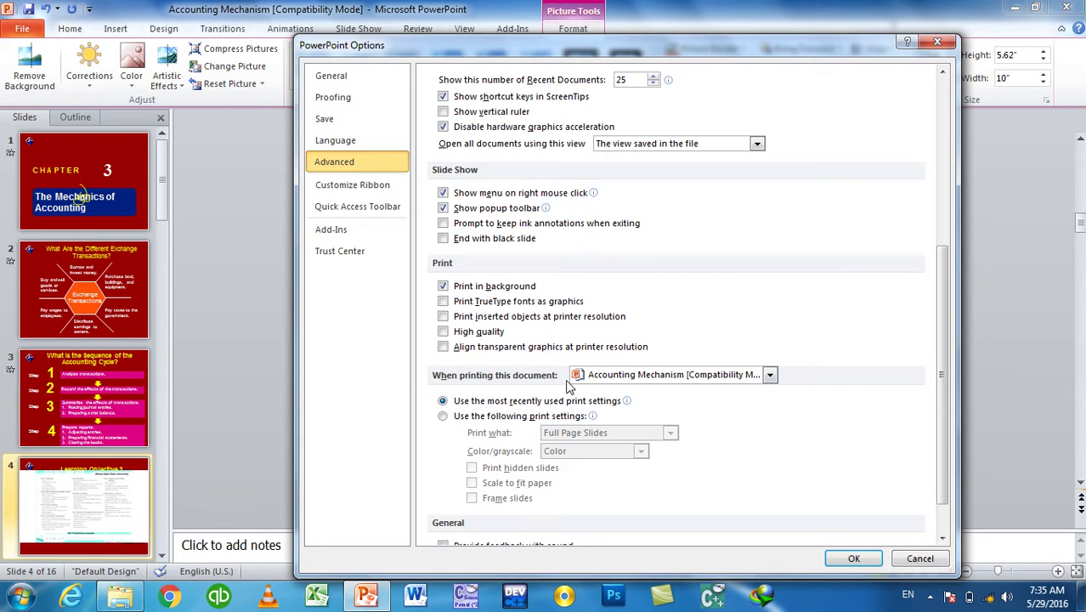
left_click(626, 377)
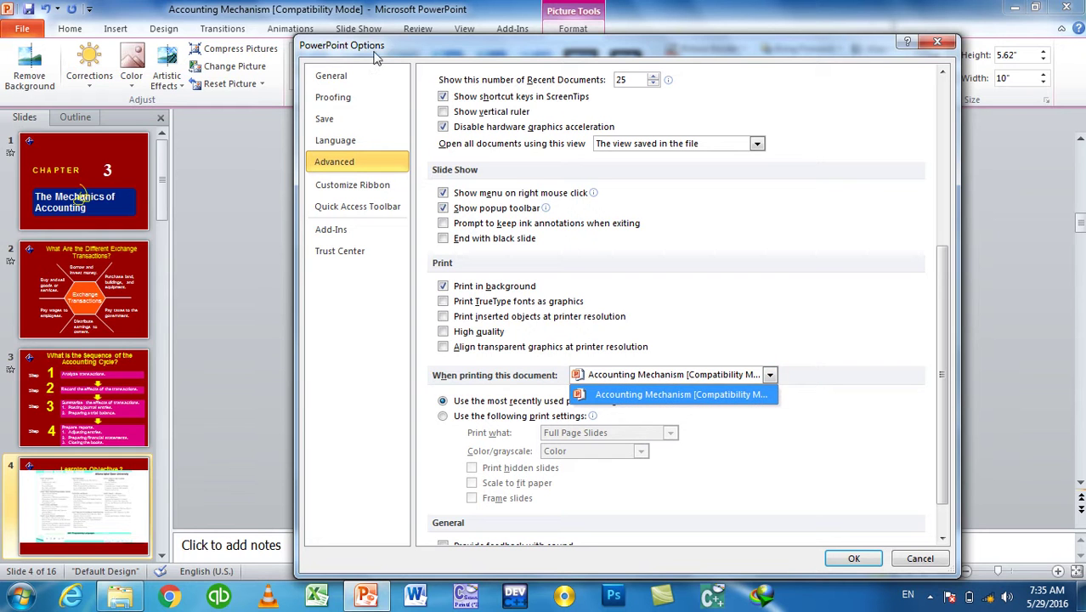
left_click(817, 321)
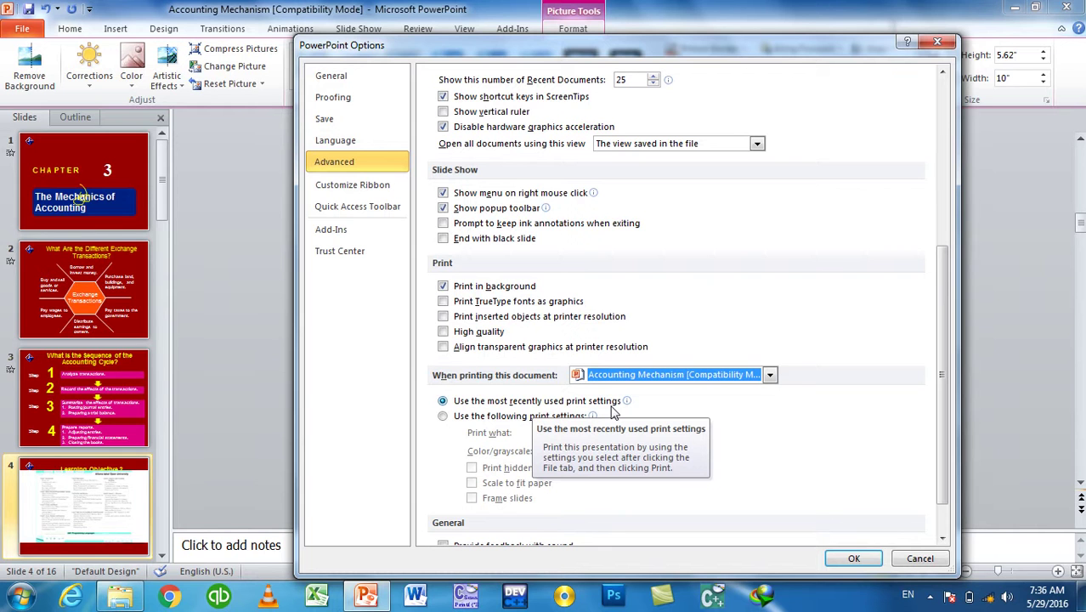
Select "Use the following print settings" and review the "Print what" and "Color/grayscale" choices
left_click(491, 415)
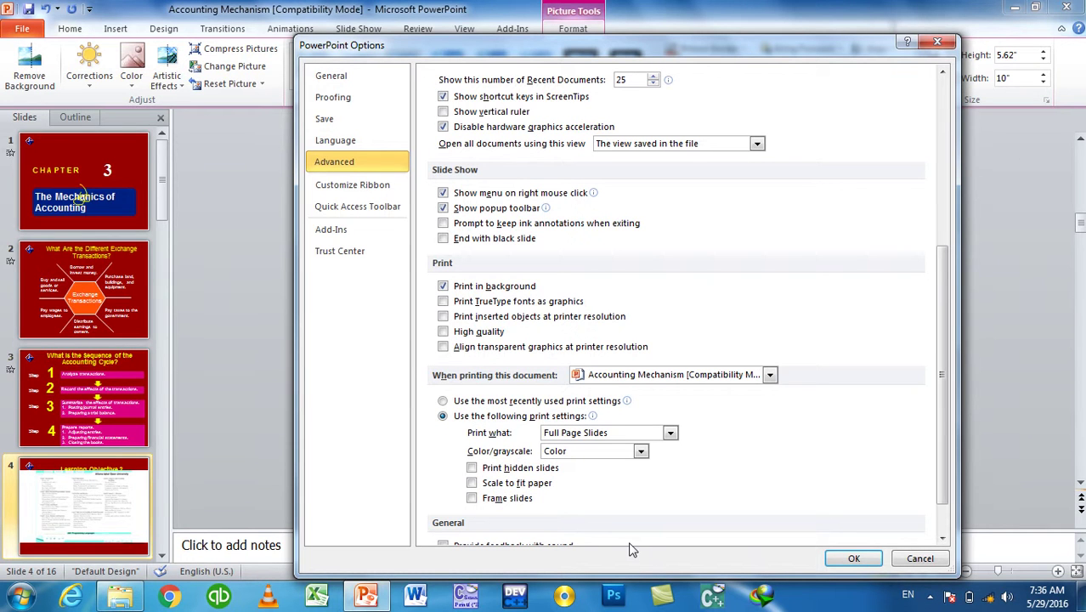
left_click(595, 434)
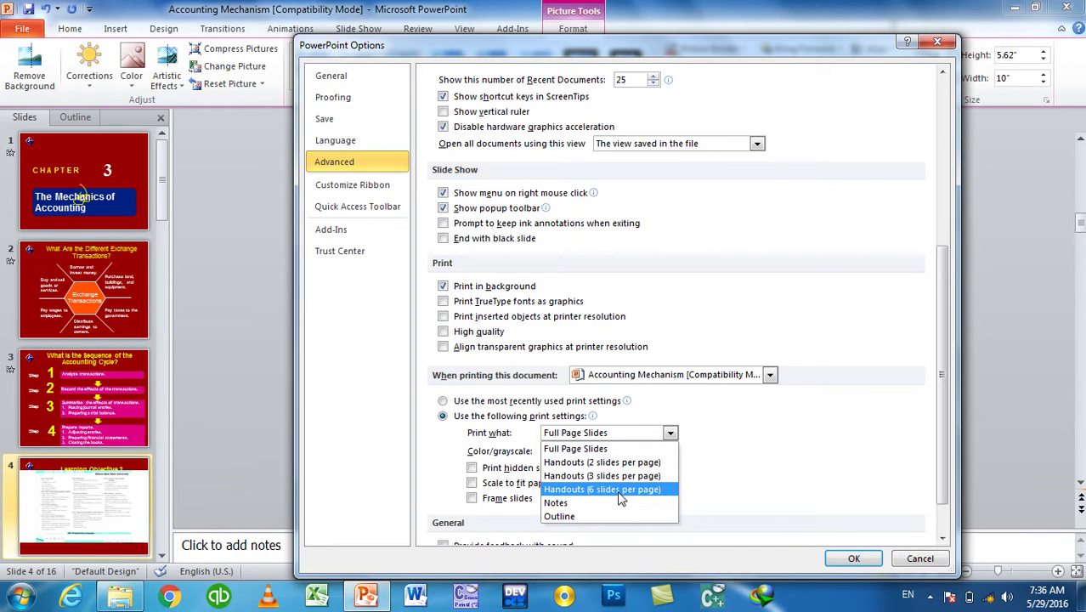
left_click(698, 489)
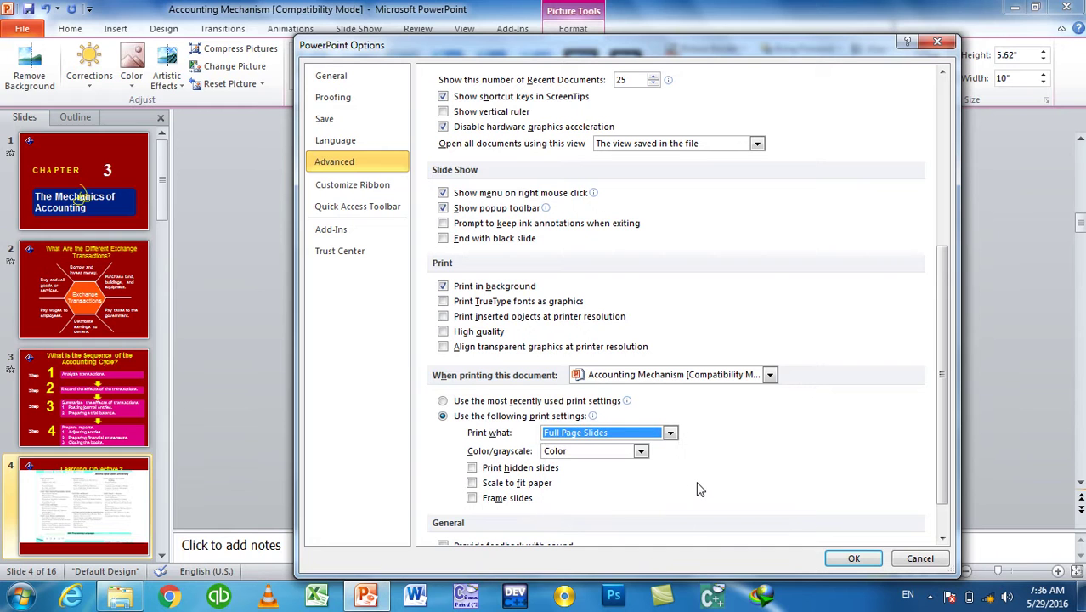
left_click(607, 450)
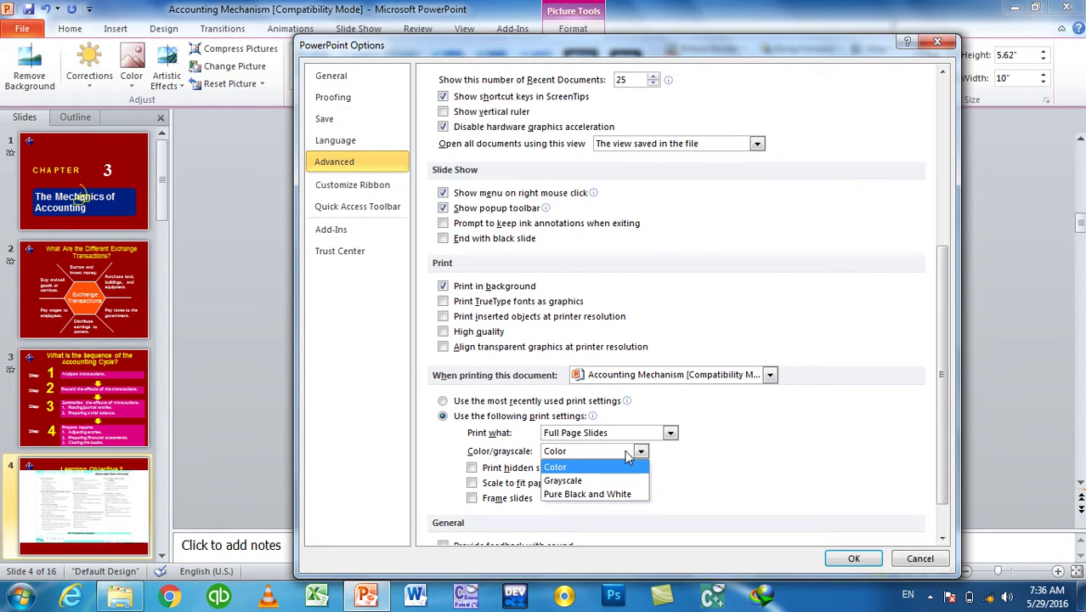
left_click(680, 478)
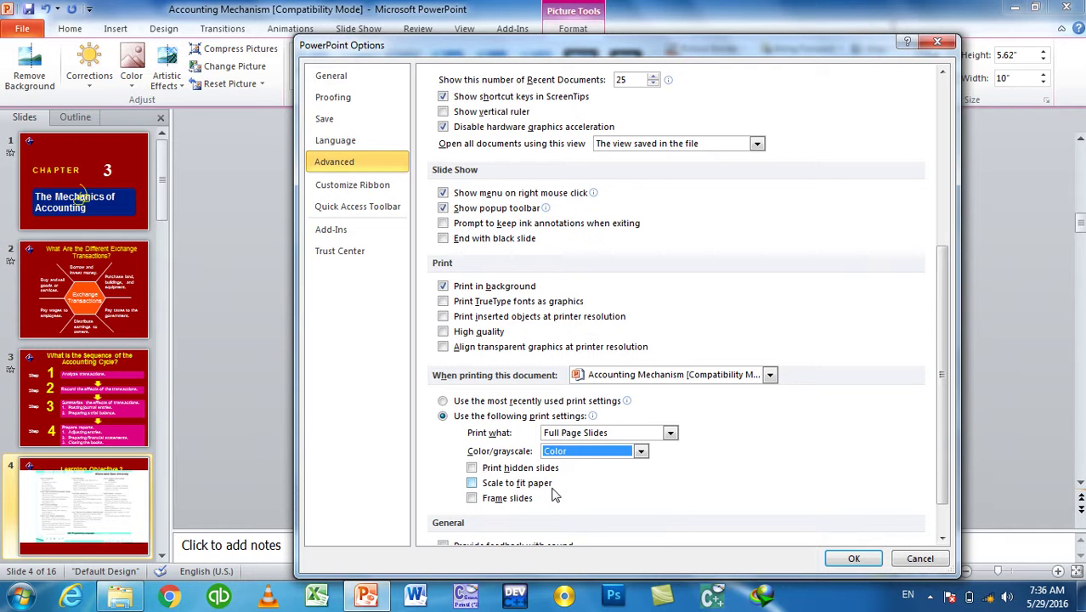
Dismiss the options and delete the inserted picture from the Learning Objective 2 slide
key("Escape")
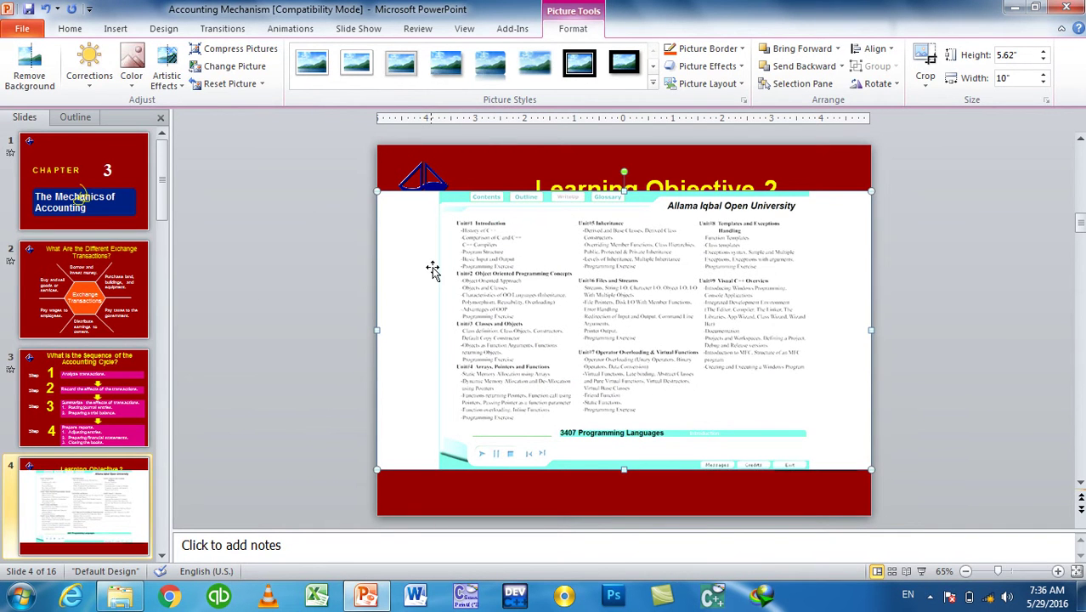
key("Delete")
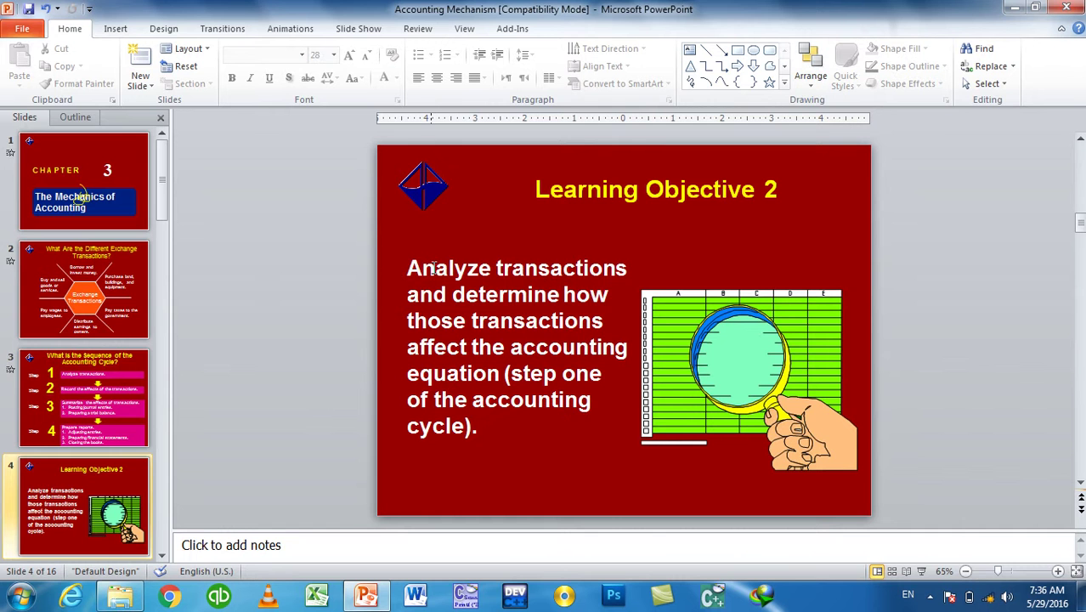
Reopen the advanced options and select "Use the following print settings" for the Accounting Mechanism presentation
left_click(23, 28)
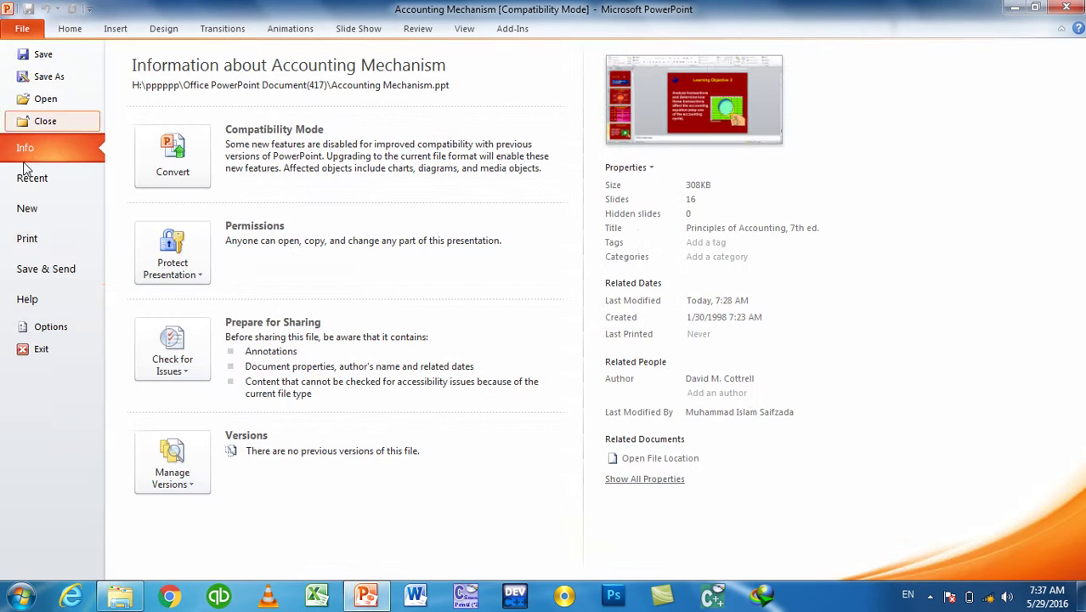
left_click(49, 327)
left_click(355, 160)
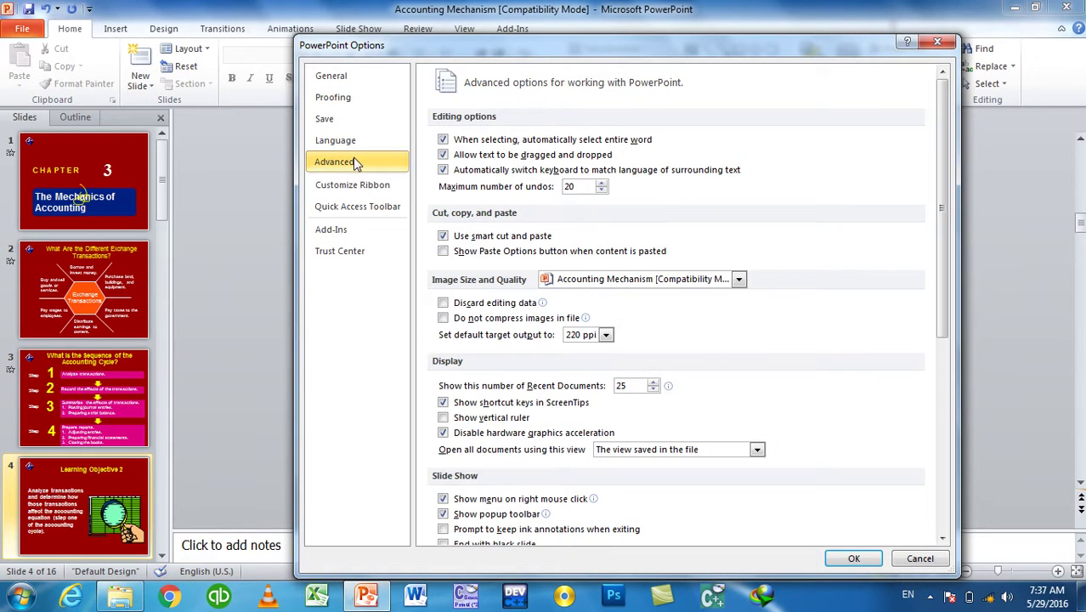
scroll(764, 245, "down", 10)
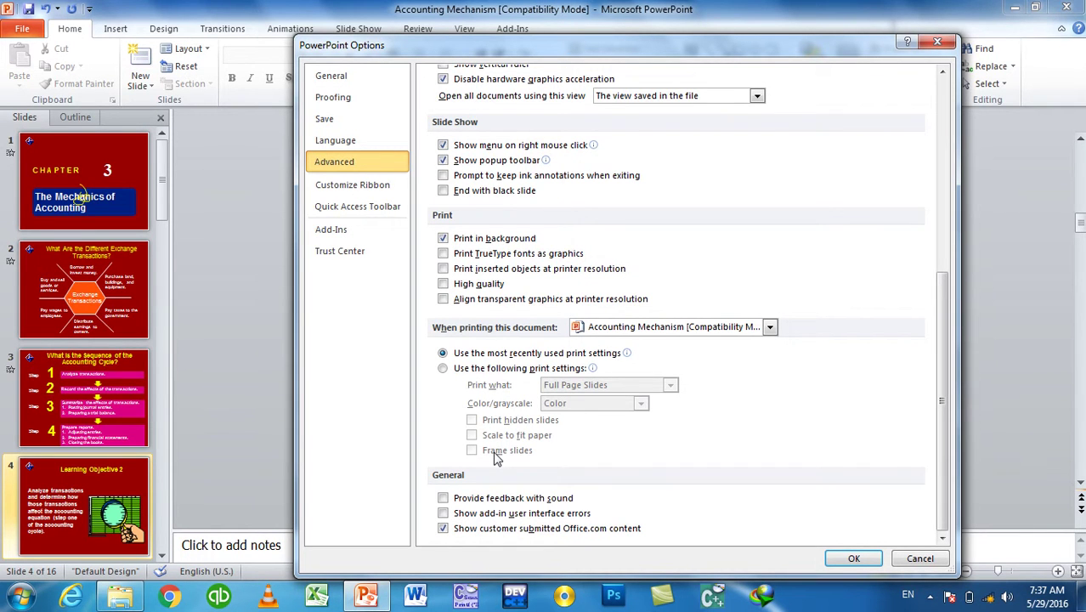
left_click(482, 369)
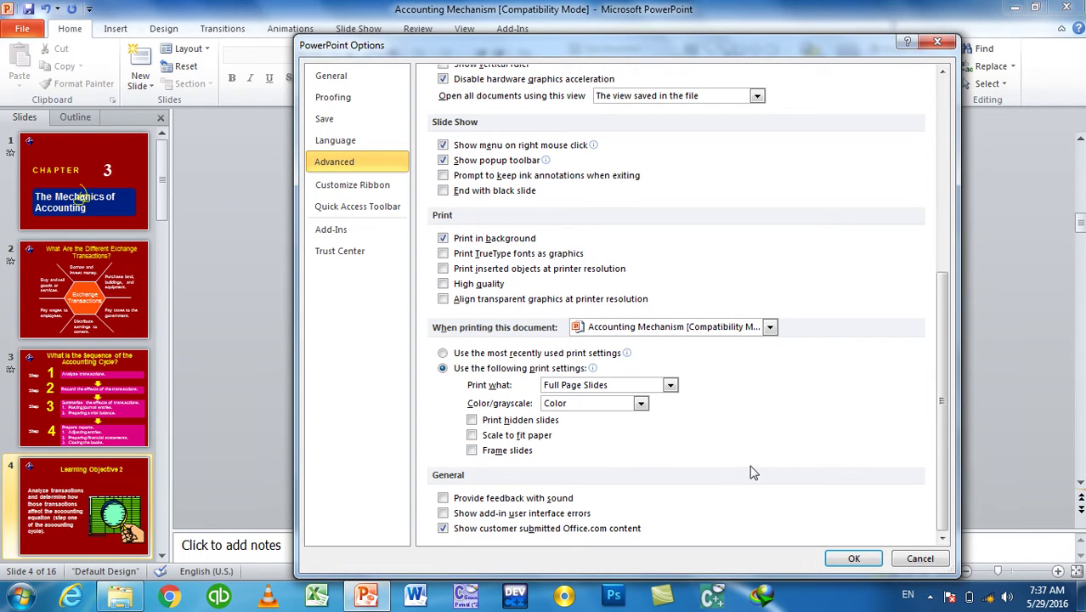